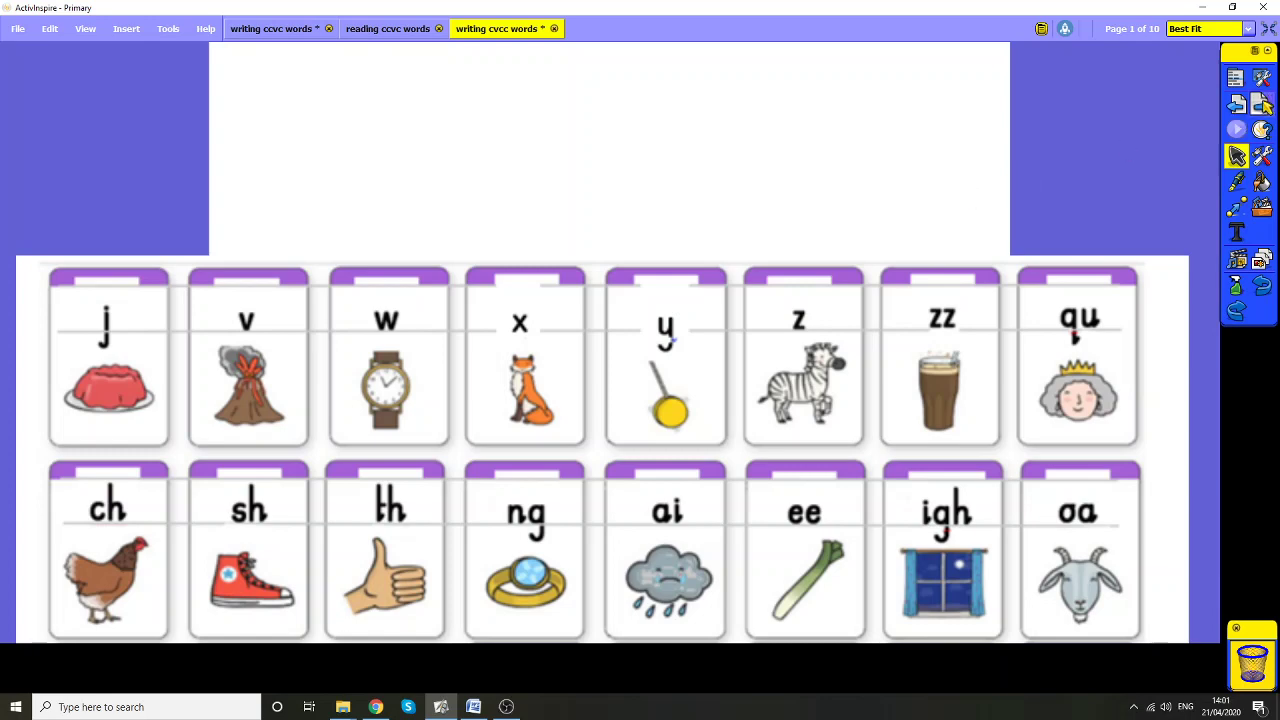
Page through the sound-card pages forward and back, landing on page 3 with the tent picture.
click(1262, 104)
click(1262, 104)
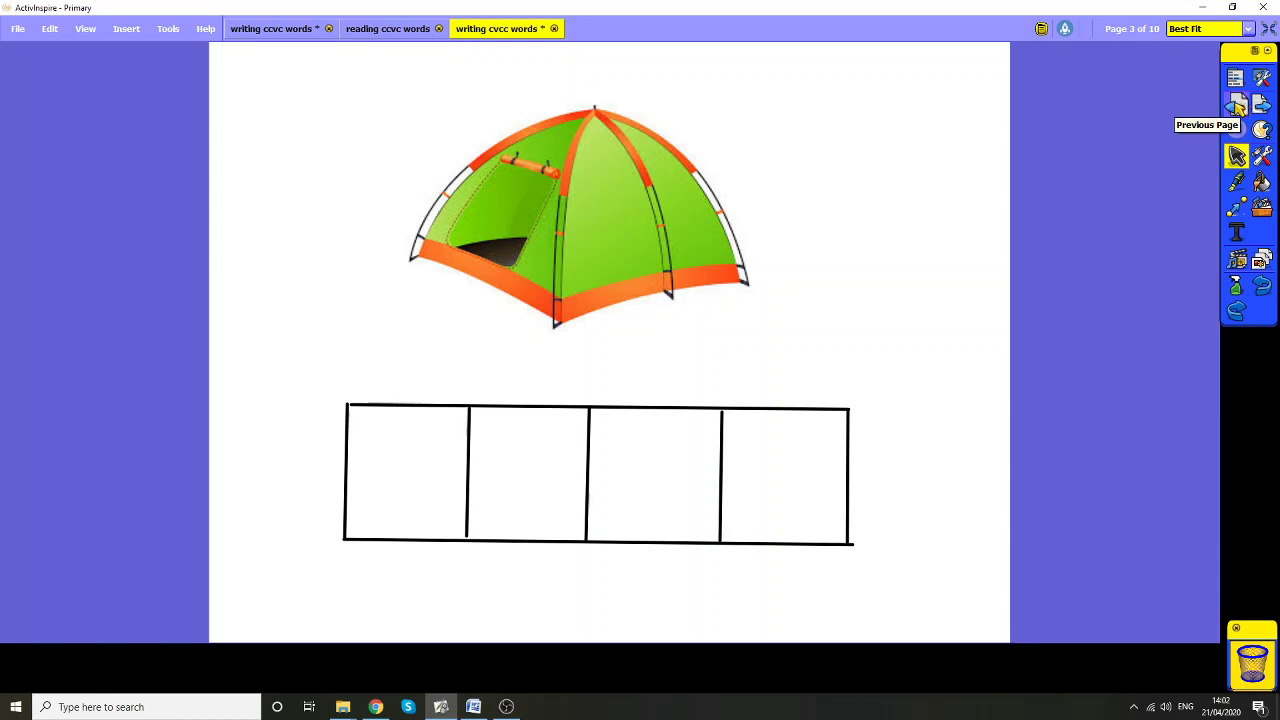
click(1237, 105)
click(1237, 105)
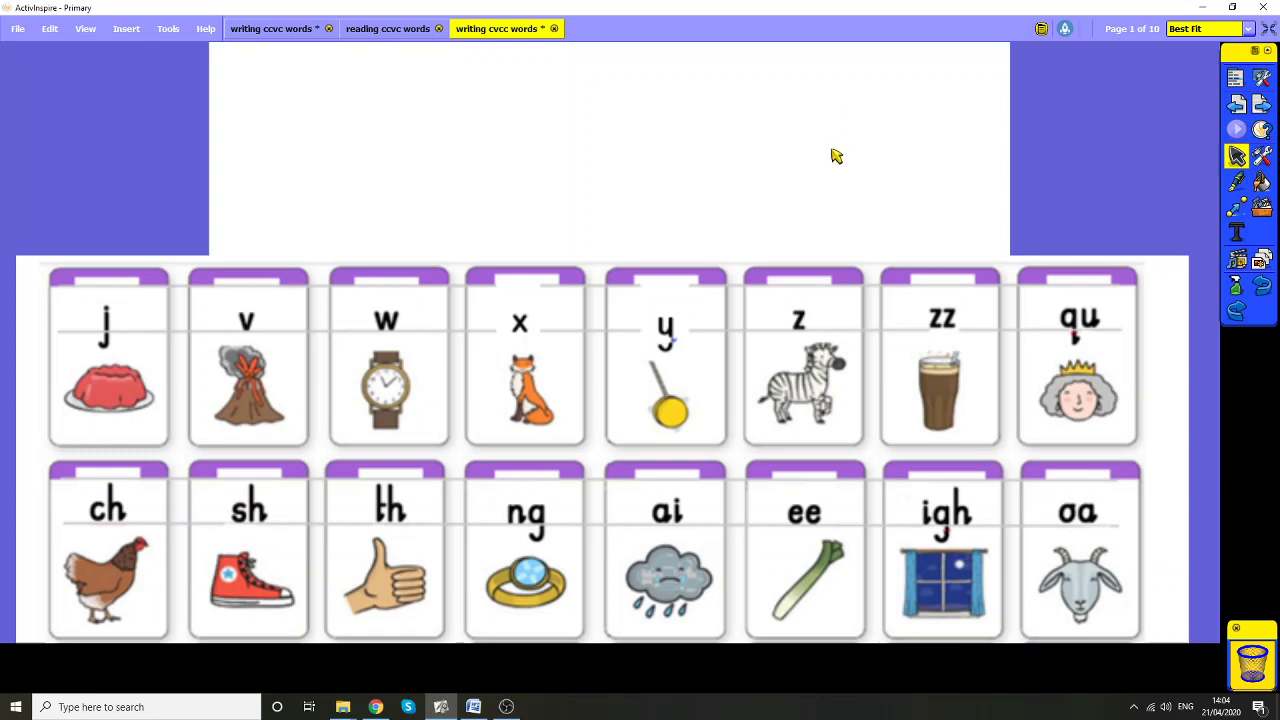
click(1262, 104)
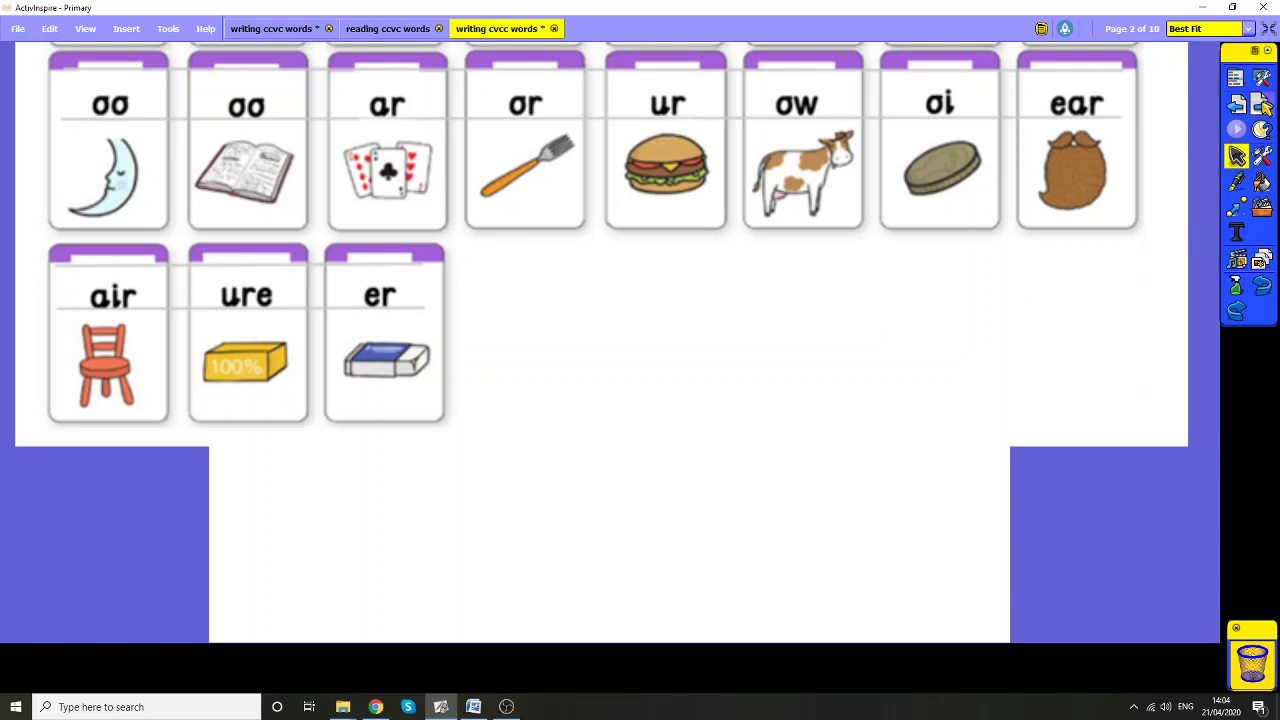
click(1261, 104)
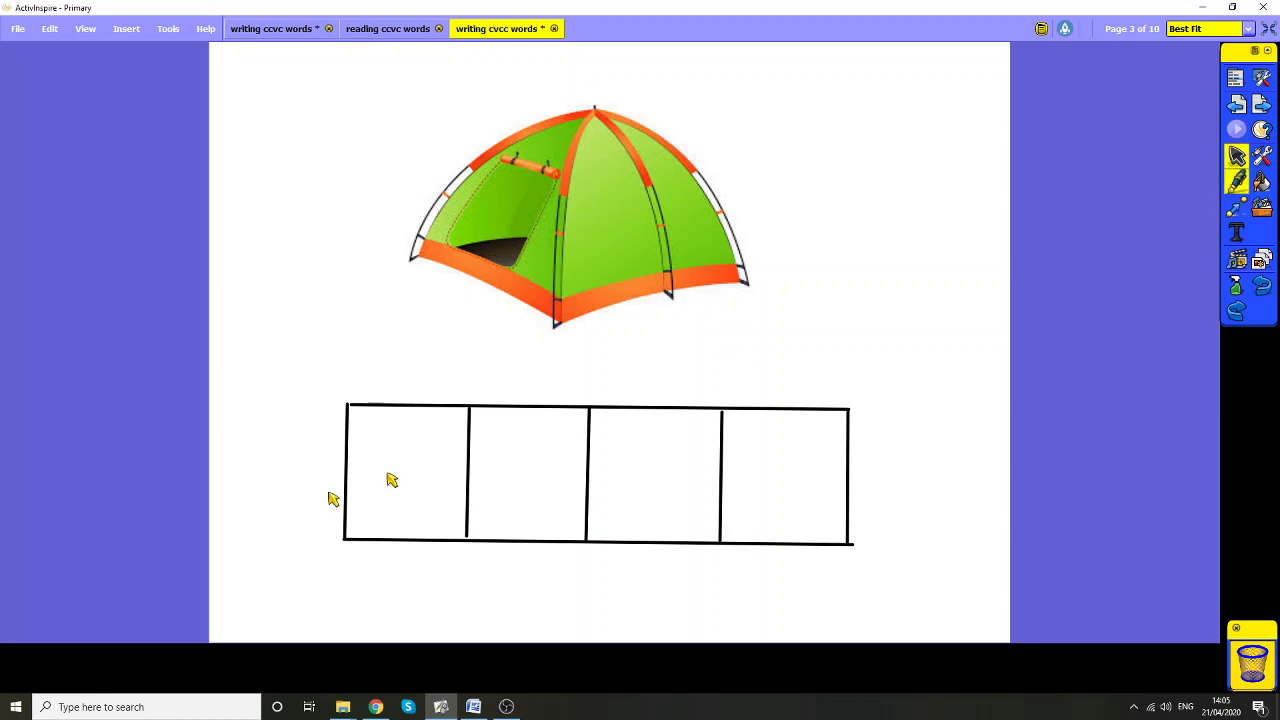
With the Pen tool, handwrite t, e, n, t, one letter per box under the tent.
click(1237, 181)
mouse_move(388, 420)
mouse_down()
mouse_move(382, 537)
mouse_move(412, 520)
mouse_up()
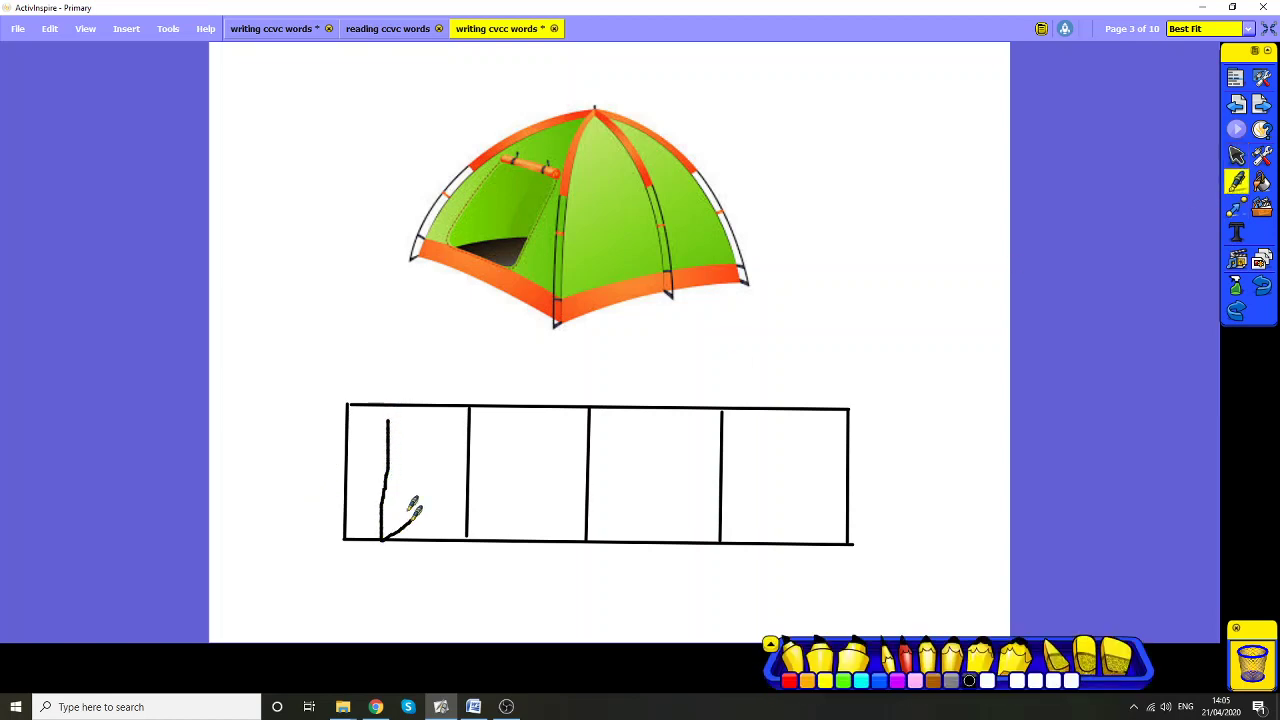
drag(389, 476, 405, 476)
mouse_move(507, 492)
mouse_down()
mouse_move(542, 490)
mouse_move(533, 476)
mouse_move(517, 479)
mouse_move(522, 534)
mouse_move(543, 537)
mouse_up()
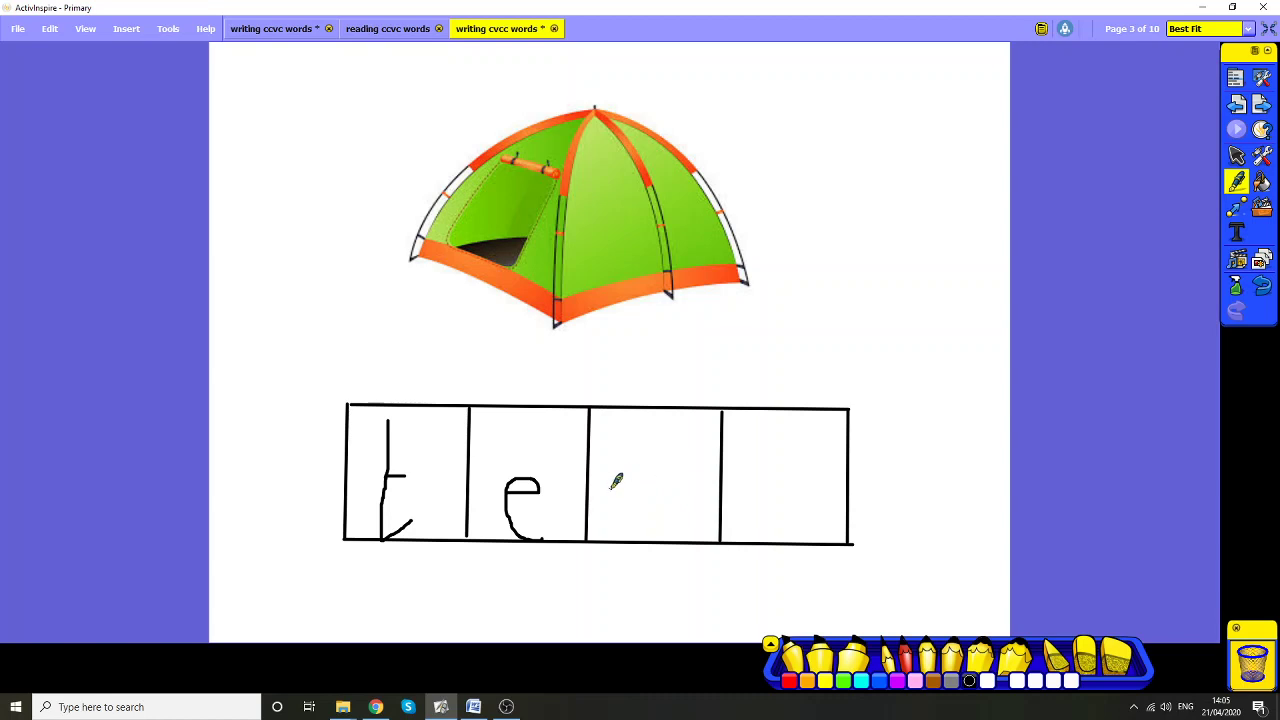
mouse_move(629, 480)
mouse_down()
mouse_move(632, 518)
mouse_move(638, 496)
mouse_move(680, 505)
mouse_move(673, 531)
mouse_up()
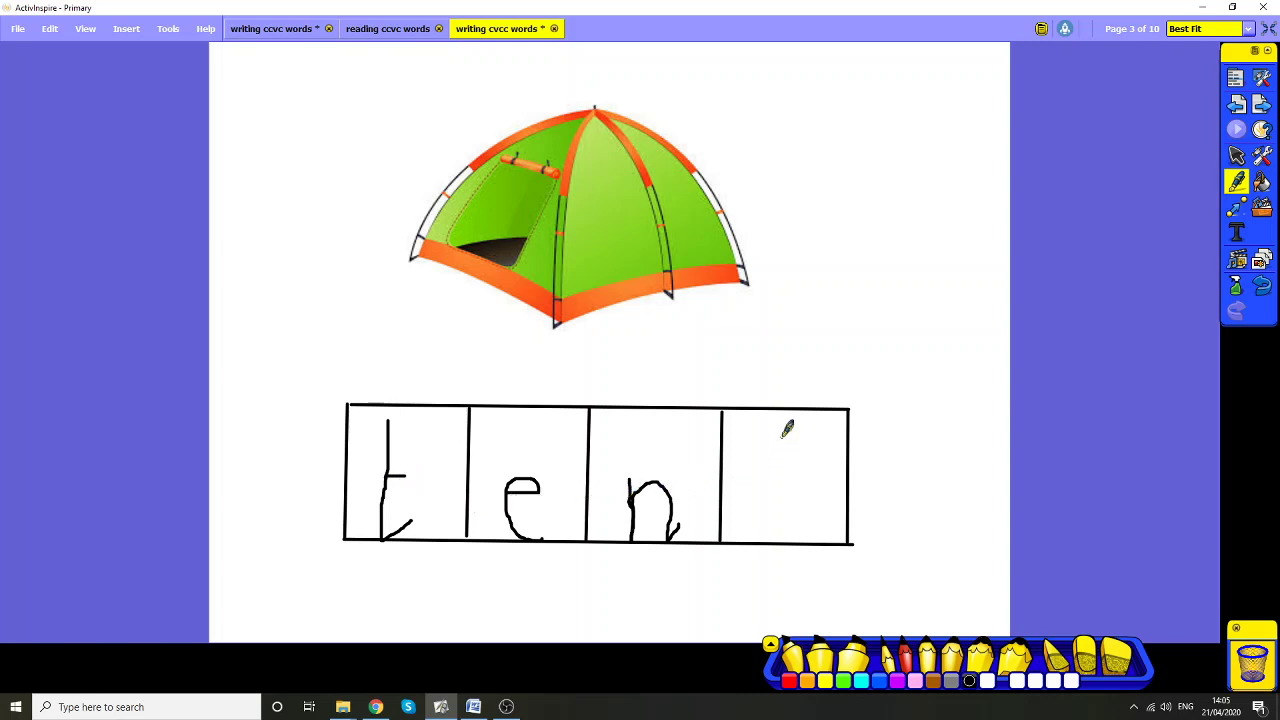
mouse_move(782, 432)
mouse_down()
mouse_move(789, 519)
mouse_move(807, 476)
mouse_up()
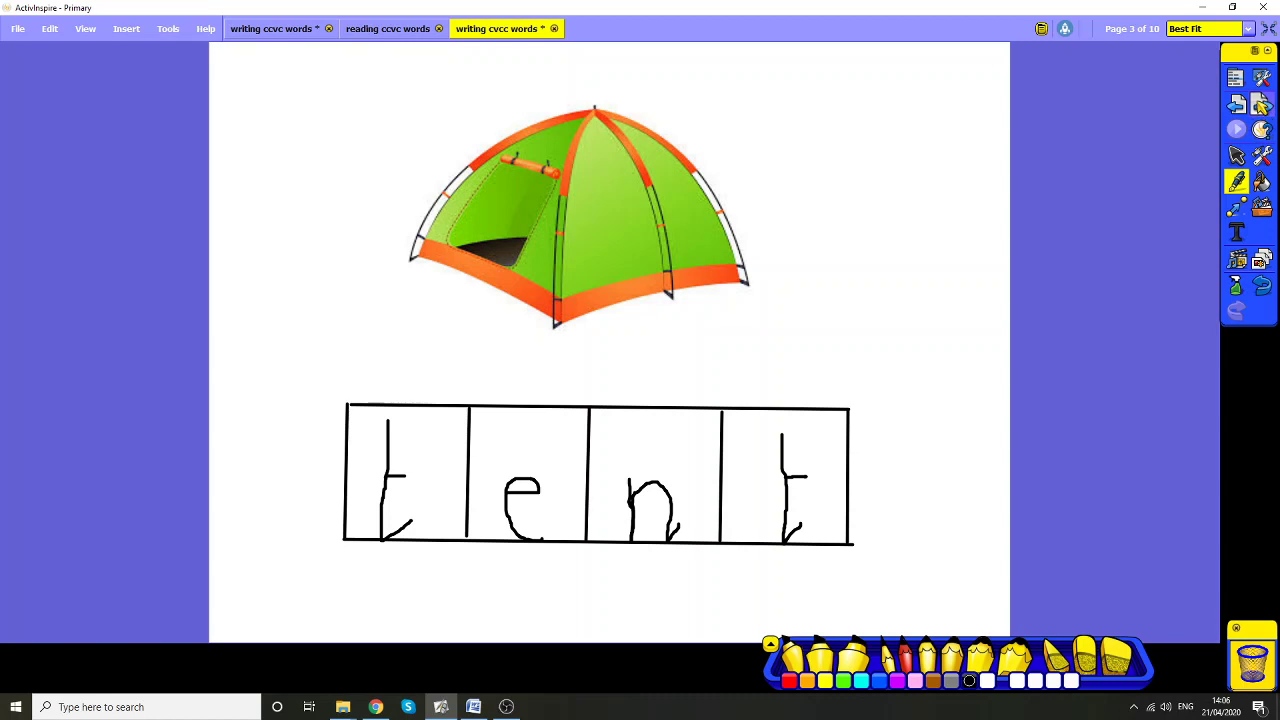
Go to the belt page and handwrite b, e, l, t in its four boxes.
click(1262, 104)
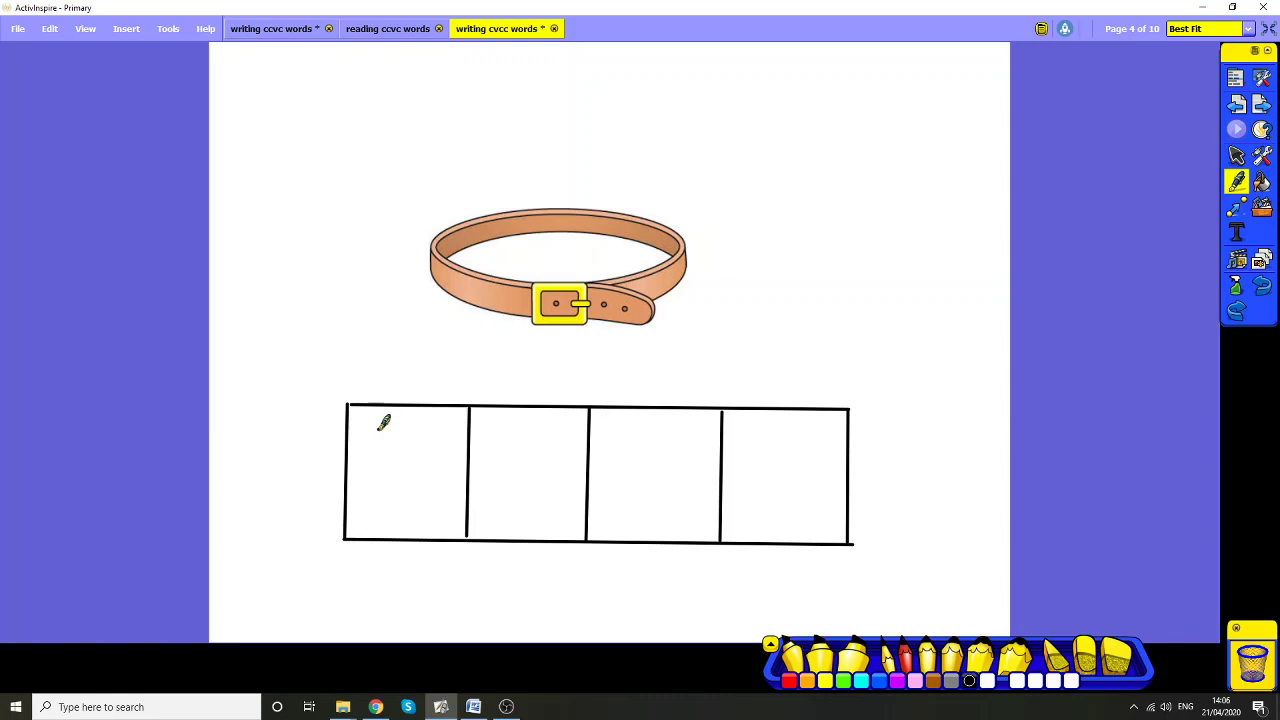
mouse_move(379, 430)
mouse_down()
mouse_move(377, 527)
mouse_move(389, 476)
mouse_move(416, 468)
mouse_move(426, 514)
mouse_move(425, 528)
mouse_move(373, 534)
mouse_up()
mouse_move(509, 502)
mouse_down()
mouse_move(546, 502)
mouse_move(546, 480)
mouse_move(504, 487)
mouse_move(495, 520)
mouse_move(558, 536)
mouse_up()
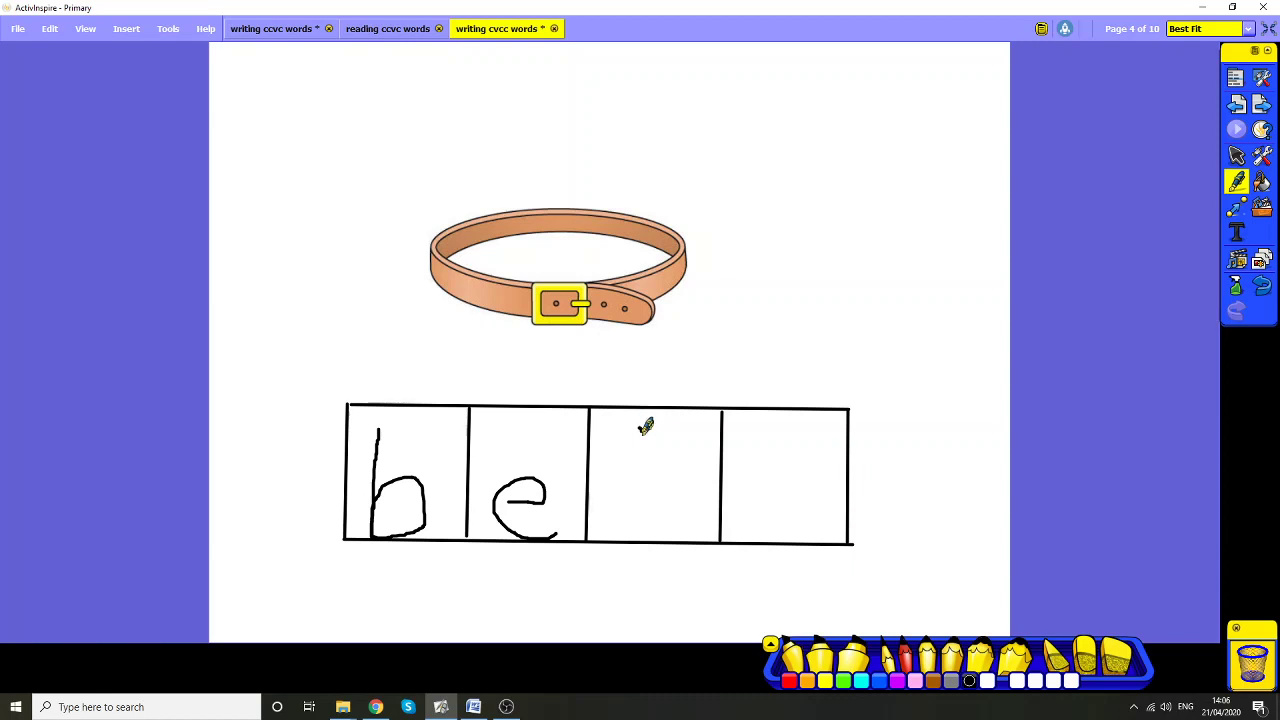
mouse_move(645, 427)
mouse_down()
mouse_move(644, 530)
mouse_move(659, 524)
mouse_up()
drag(774, 428, 774, 540)
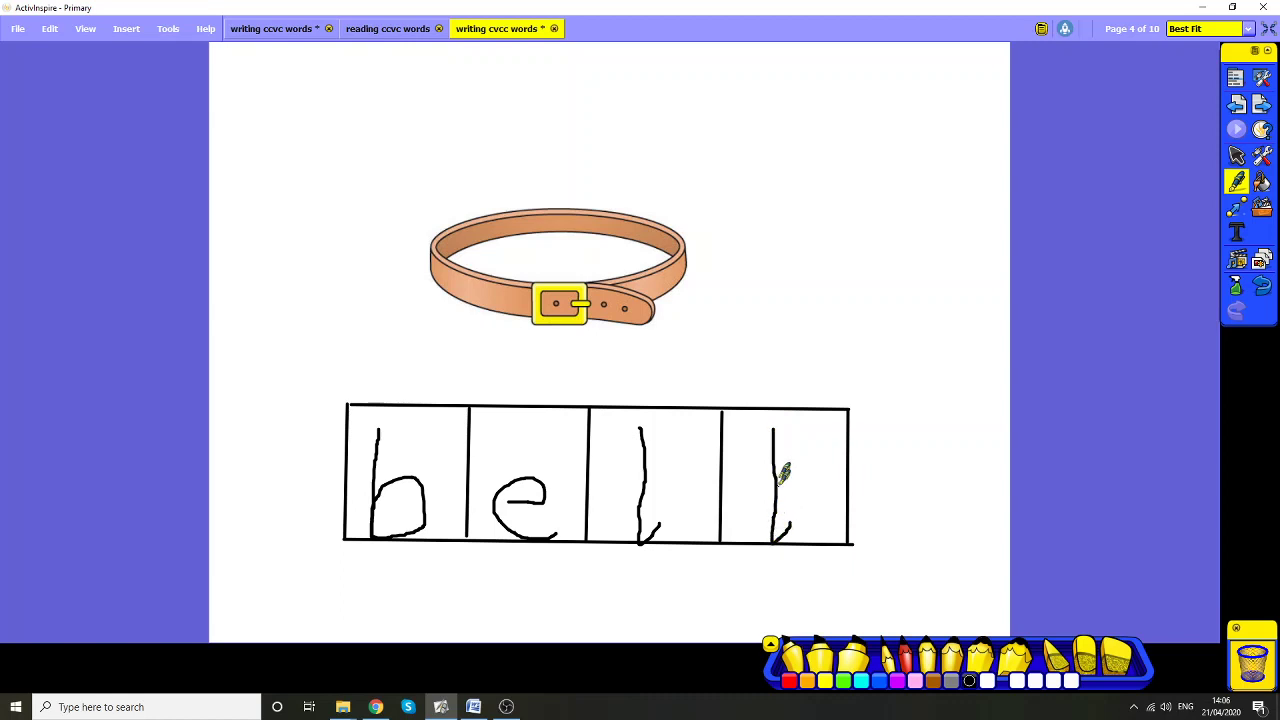
drag(774, 469, 791, 466)
Move to the pond page and handwrite p, o, n, d across the four boxes.
click(1262, 106)
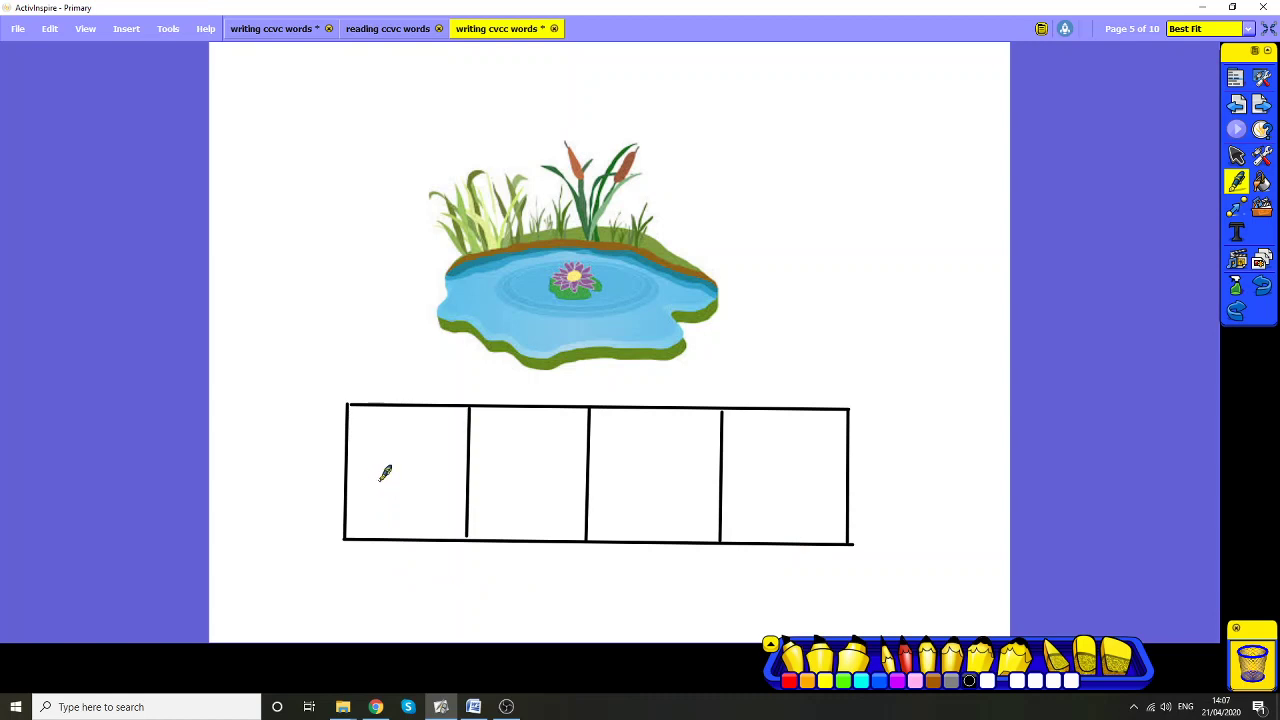
mouse_move(381, 480)
mouse_down()
mouse_move(366, 600)
mouse_move(380, 486)
mouse_move(405, 482)
mouse_move(424, 505)
mouse_move(412, 527)
mouse_move(372, 530)
mouse_up()
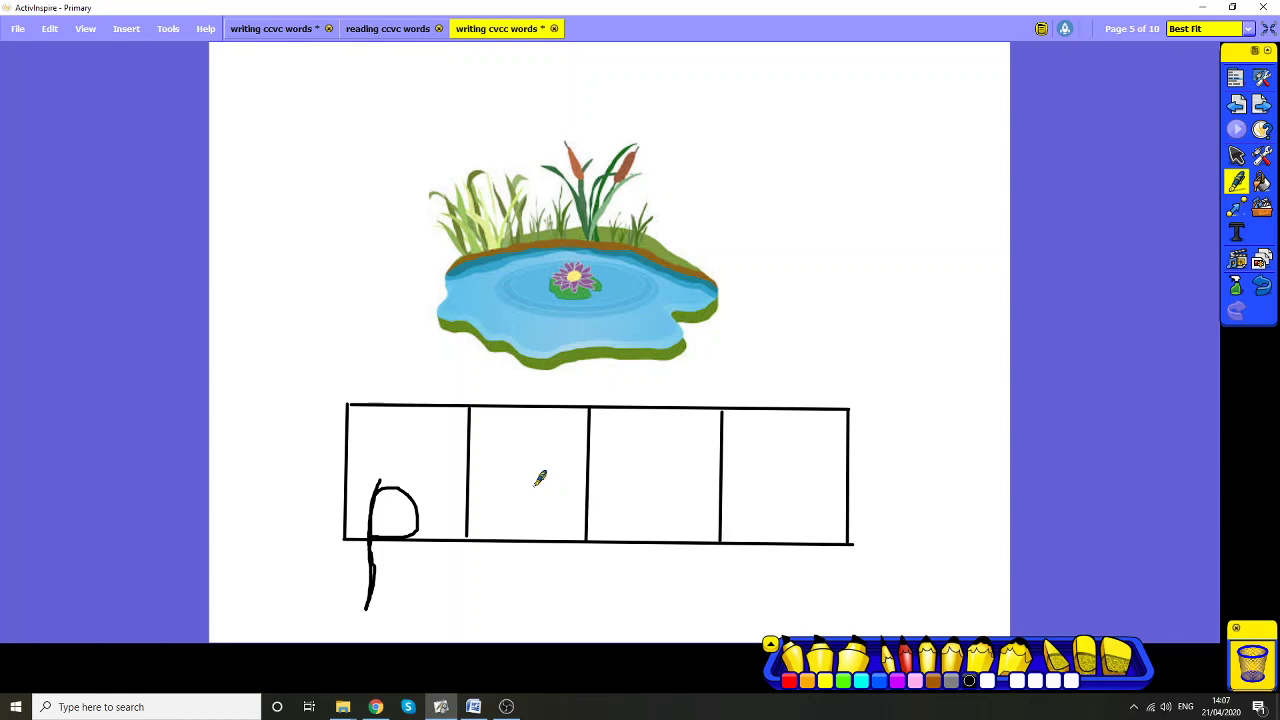
mouse_move(535, 485)
mouse_down()
mouse_move(509, 487)
mouse_move(500, 514)
mouse_move(522, 535)
mouse_move(556, 500)
mouse_move(542, 474)
mouse_move(559, 486)
mouse_up()
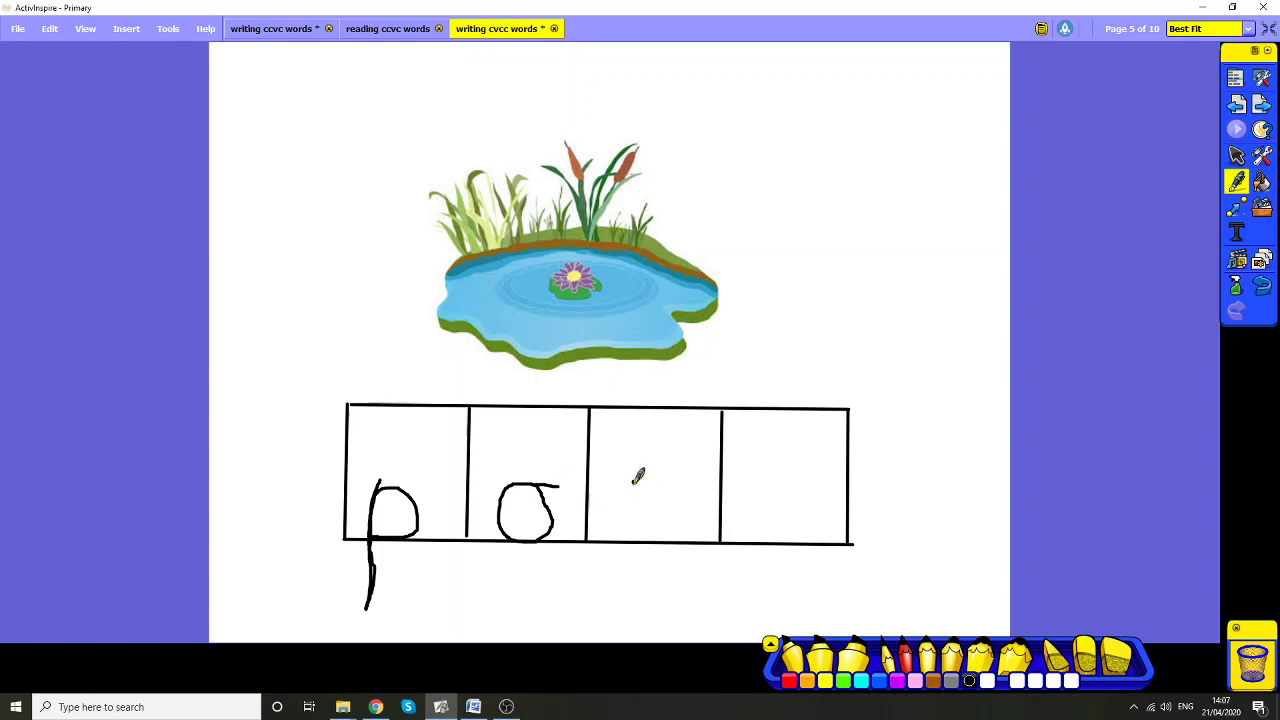
mouse_move(631, 482)
mouse_down()
mouse_move(631, 529)
mouse_move(631, 486)
mouse_move(660, 480)
mouse_move(673, 535)
mouse_up()
mouse_move(797, 480)
mouse_down()
mouse_move(771, 463)
mouse_move(748, 508)
mouse_move(762, 540)
mouse_move(790, 530)
mouse_move(788, 400)
mouse_move(802, 541)
mouse_move(820, 517)
mouse_up()
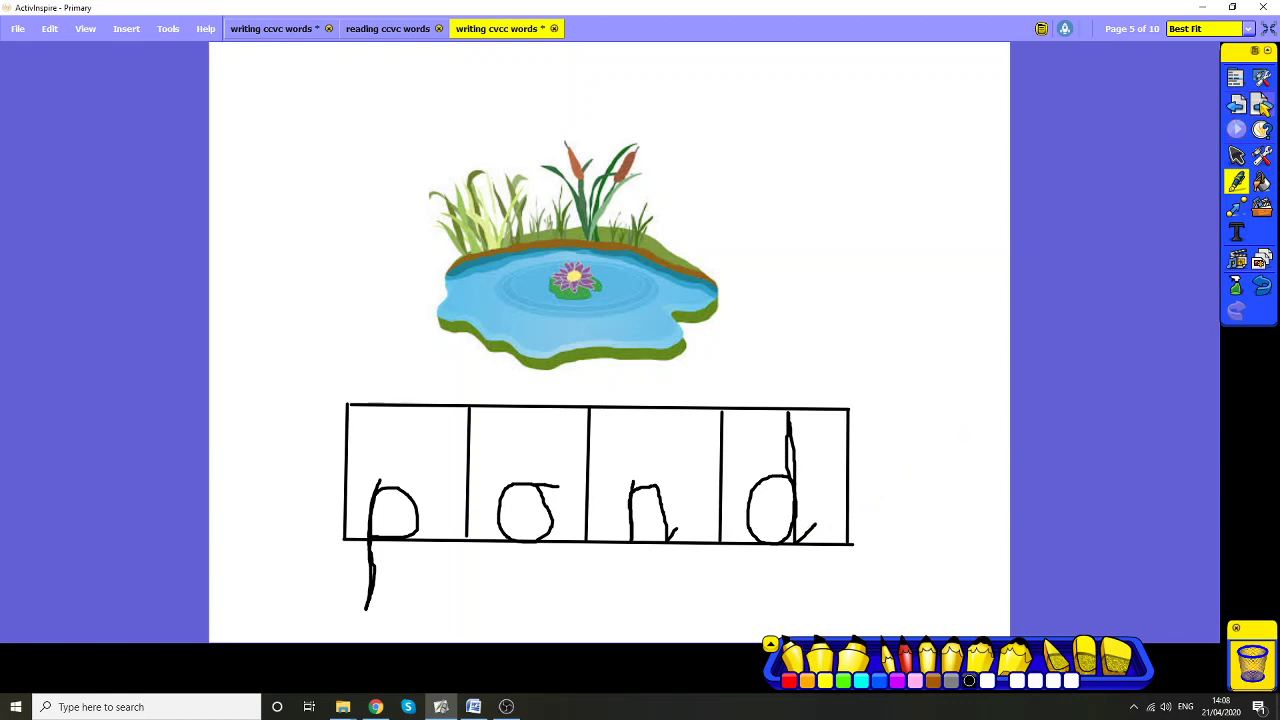
Go to the nest page and handwrite n, e, s, t in its four boxes.
click(1261, 105)
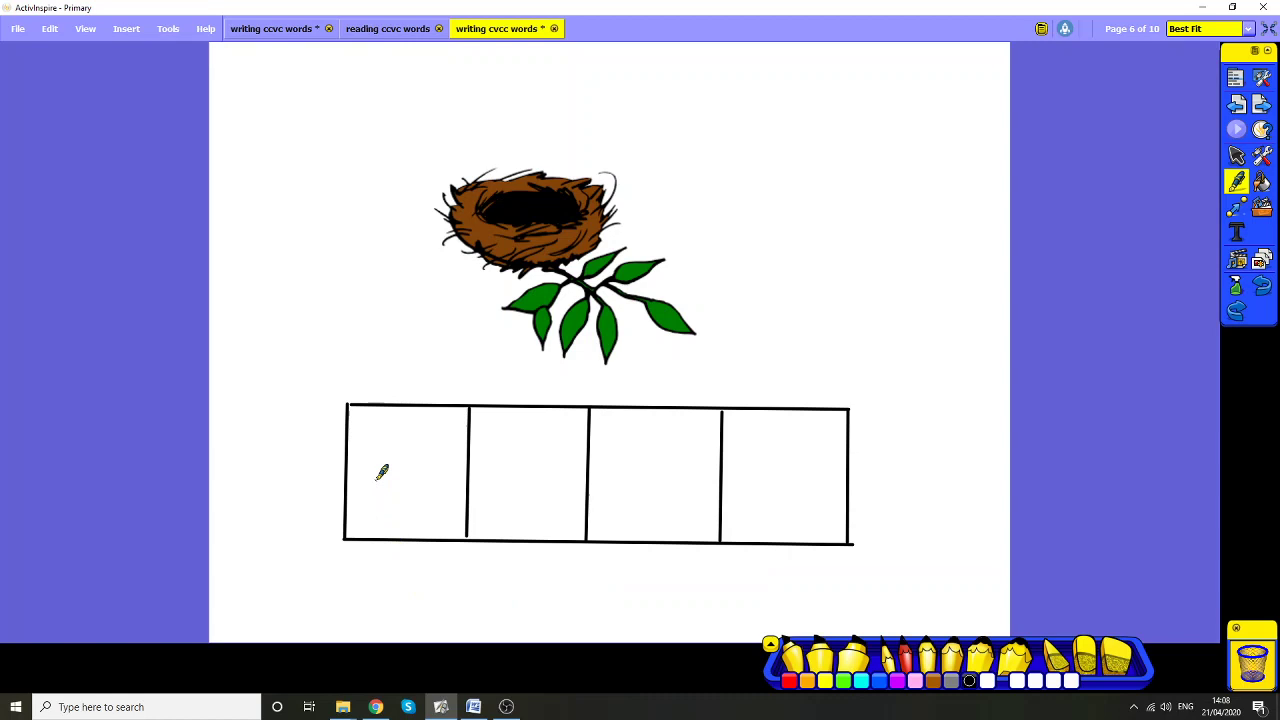
mouse_move(376, 470)
mouse_down()
mouse_move(374, 536)
mouse_move(378, 506)
mouse_move(410, 480)
mouse_move(418, 540)
mouse_move(424, 518)
mouse_up()
mouse_move(510, 500)
mouse_down()
mouse_move(540, 498)
mouse_move(520, 480)
mouse_move(507, 505)
mouse_move(518, 532)
mouse_move(541, 536)
mouse_up()
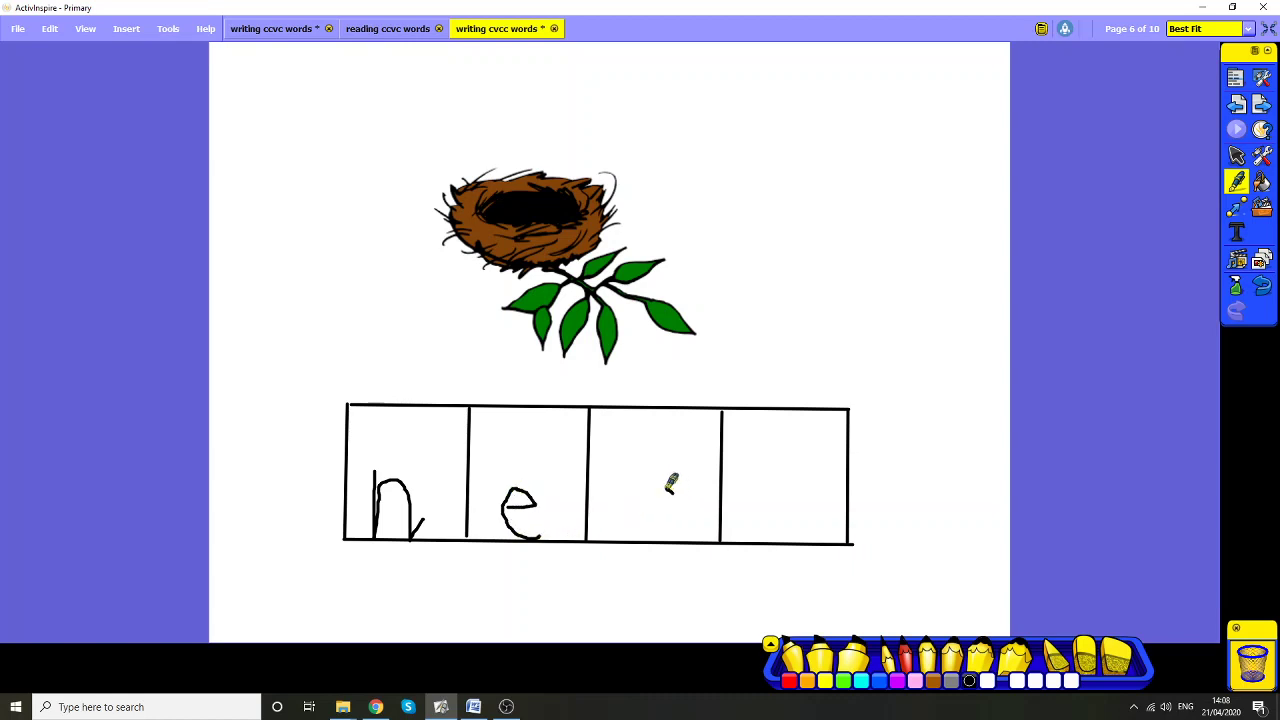
mouse_move(674, 491)
mouse_down()
mouse_move(650, 480)
mouse_move(660, 505)
mouse_move(686, 515)
mouse_move(678, 535)
mouse_move(642, 533)
mouse_up()
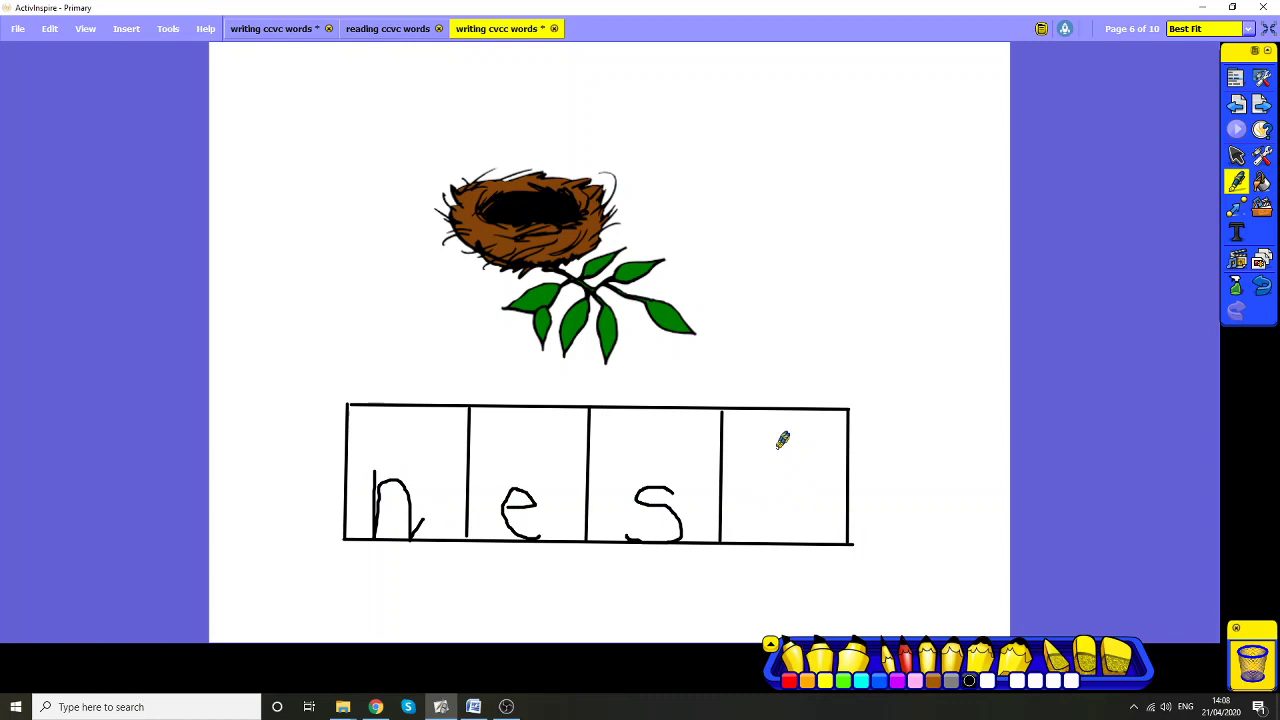
drag(776, 445, 779, 527)
drag(779, 483, 805, 477)
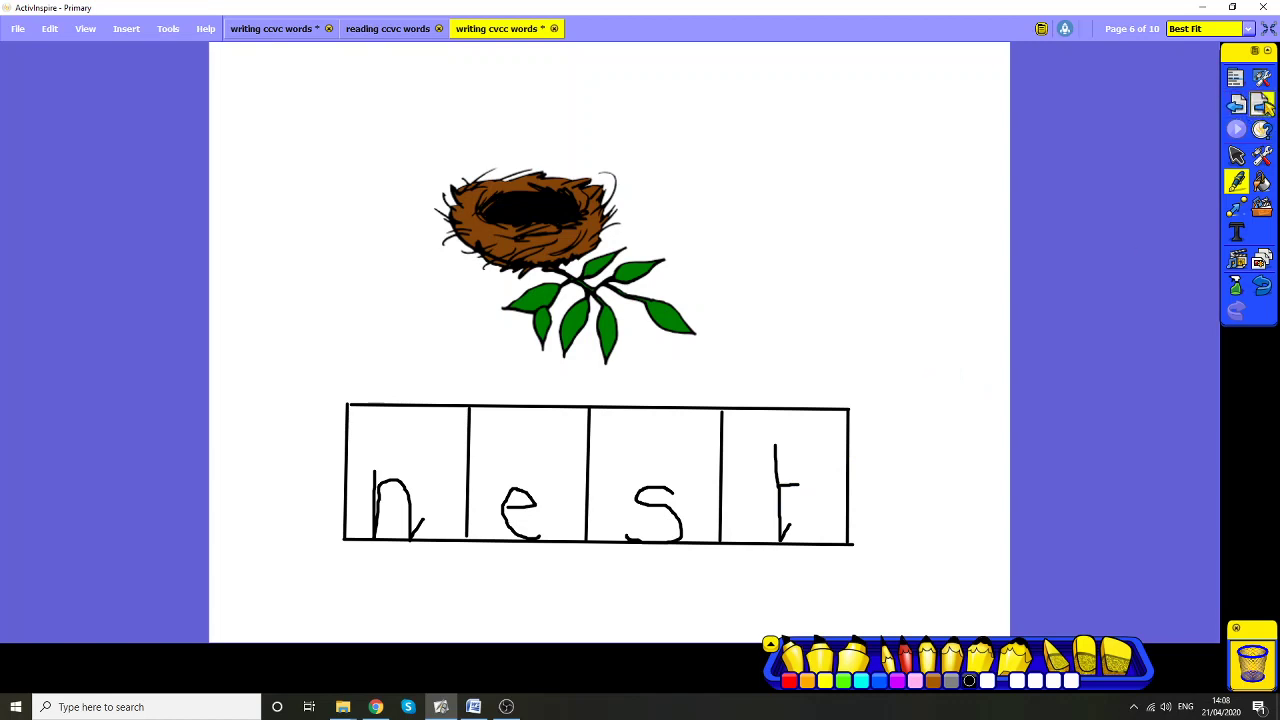
On the chimp page, handwrite ch, i, m, p in the four boxes.
click(1263, 104)
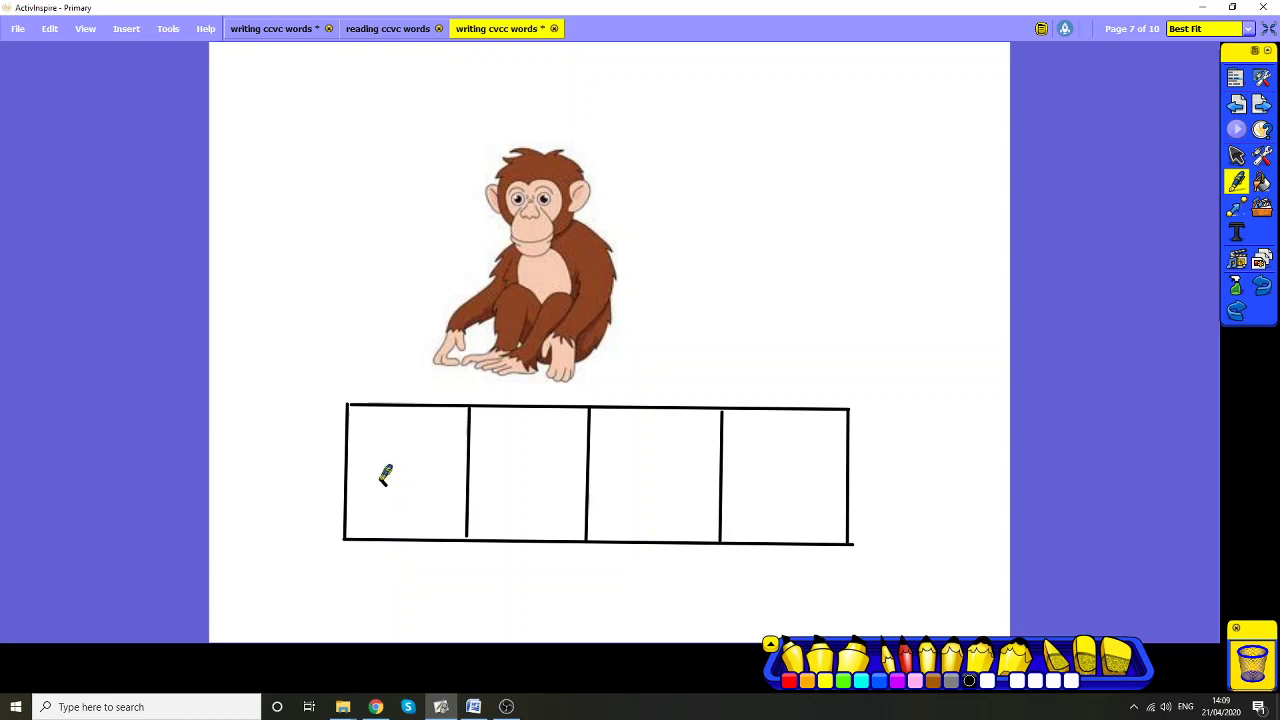
mouse_move(385, 477)
mouse_down()
mouse_move(352, 486)
mouse_move(355, 530)
mouse_move(384, 536)
mouse_move(391, 520)
mouse_up()
mouse_move(404, 428)
mouse_down()
mouse_move(400, 530)
mouse_move(418, 476)
mouse_move(440, 500)
mouse_move(433, 540)
mouse_move(447, 527)
mouse_up()
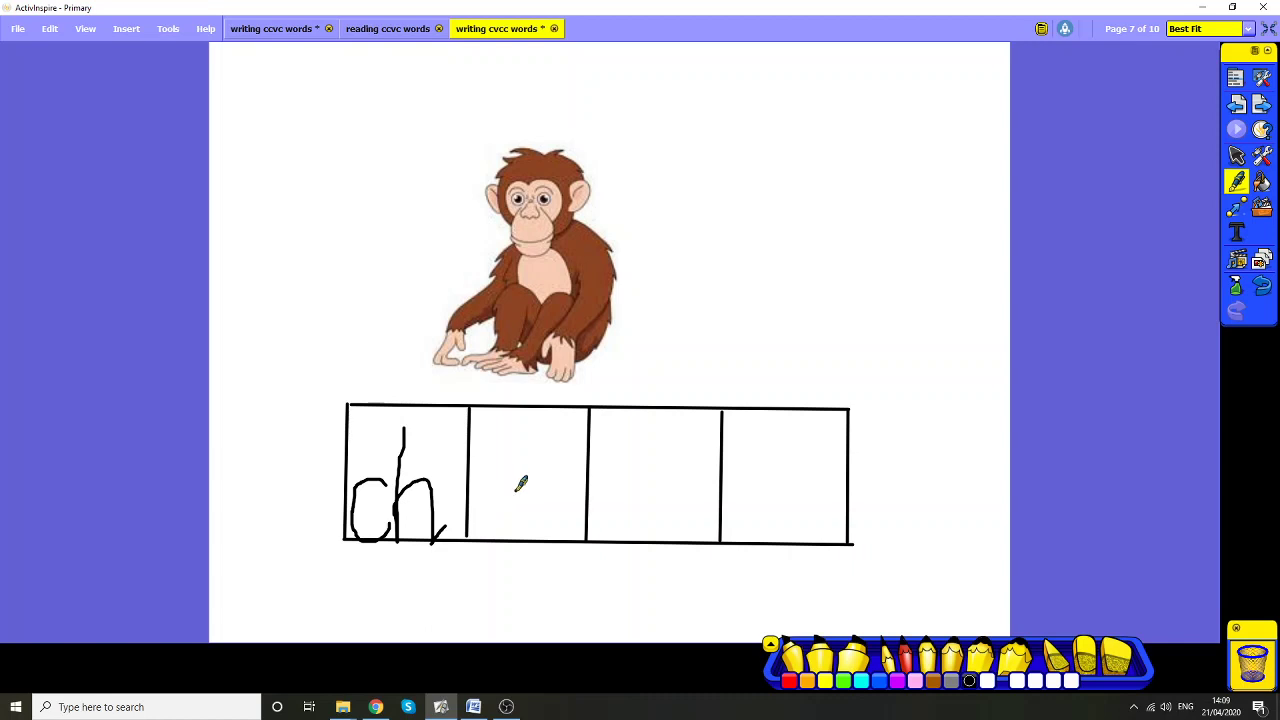
mouse_move(516, 490)
mouse_down()
mouse_move(516, 538)
mouse_move(535, 524)
mouse_up()
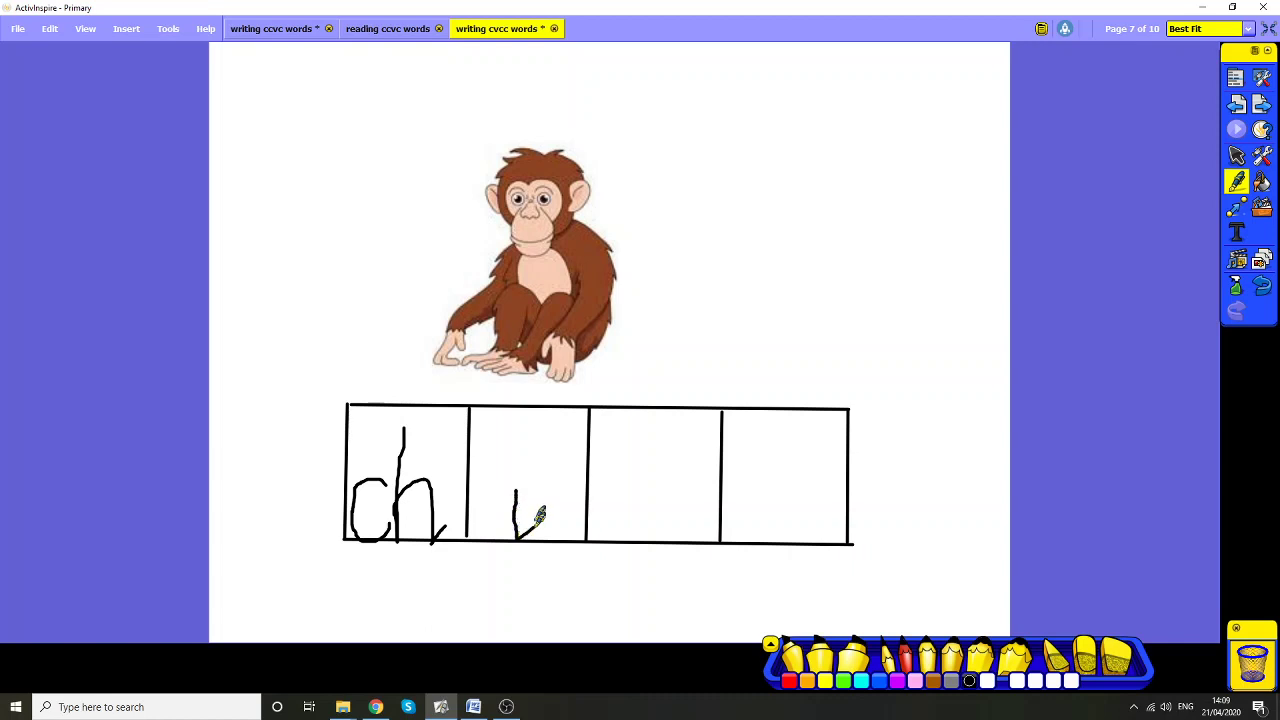
click(520, 466)
mouse_move(618, 487)
mouse_down()
mouse_move(617, 536)
mouse_move(622, 478)
mouse_move(648, 490)
mouse_move(647, 536)
mouse_move(663, 480)
mouse_move(686, 498)
mouse_move(678, 530)
mouse_up()
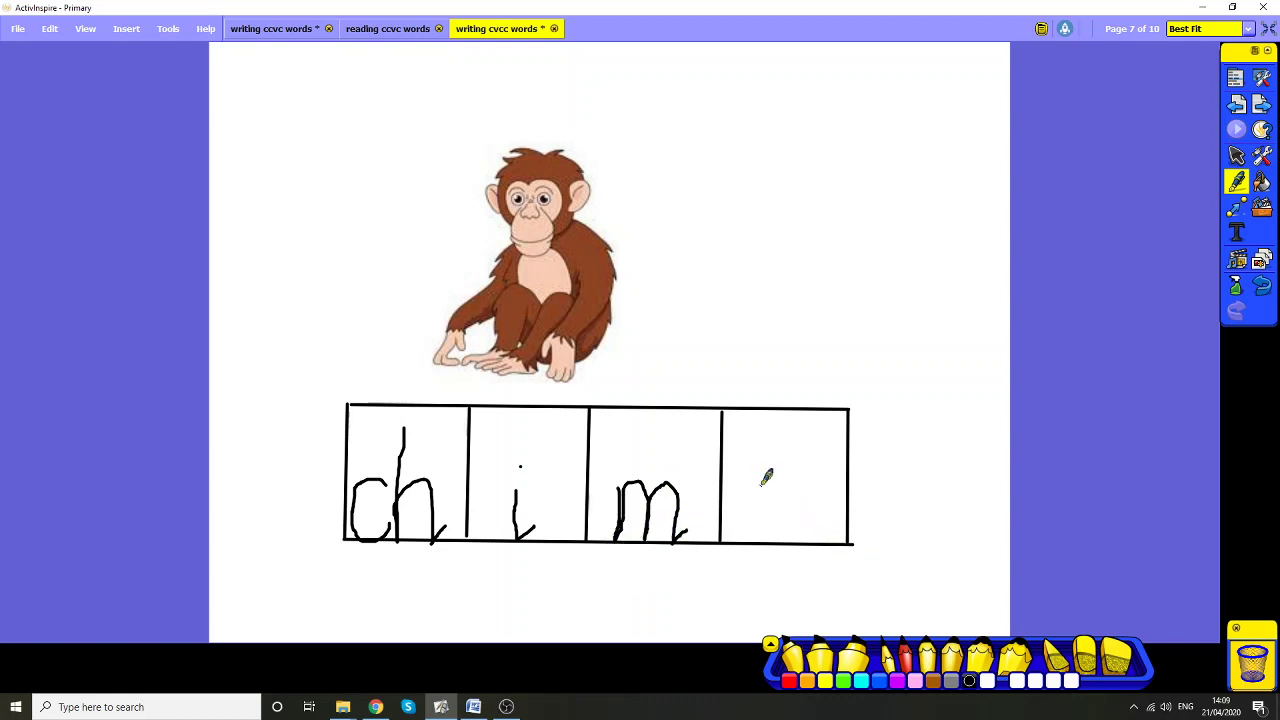
mouse_move(762, 482)
mouse_down()
mouse_move(755, 602)
mouse_move(764, 486)
mouse_move(790, 472)
mouse_move(820, 500)
mouse_move(800, 537)
mouse_move(774, 534)
mouse_up()
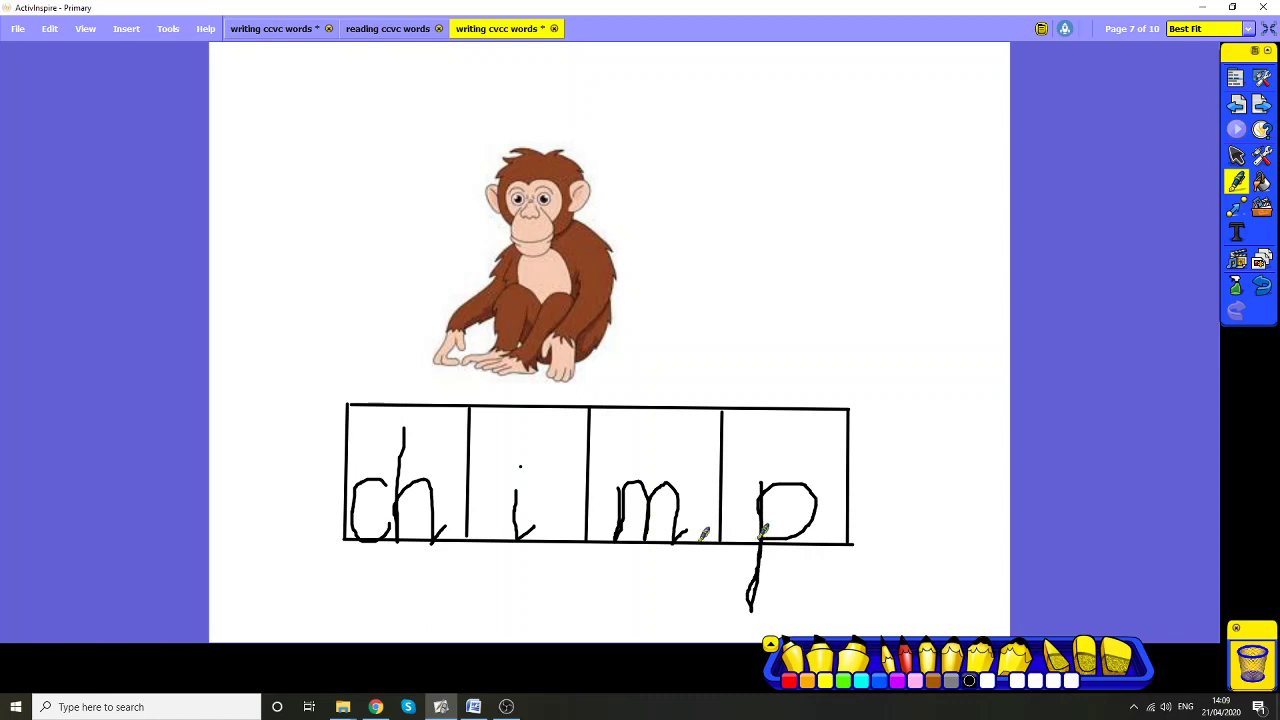
Add sound buttons: a line under ch and dots under i, m and p.
drag(366, 568, 445, 568)
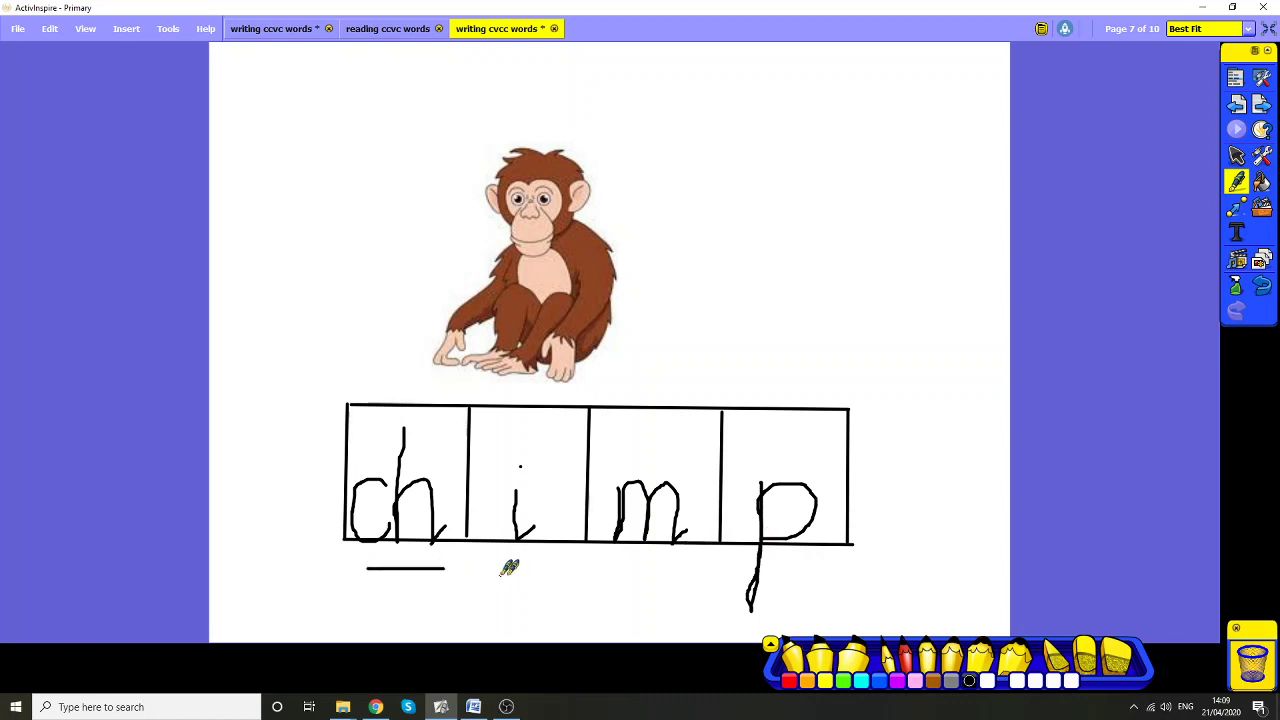
click(528, 572)
click(646, 566)
click(815, 568)
Move to the toast page and write t in its first box.
click(1261, 104)
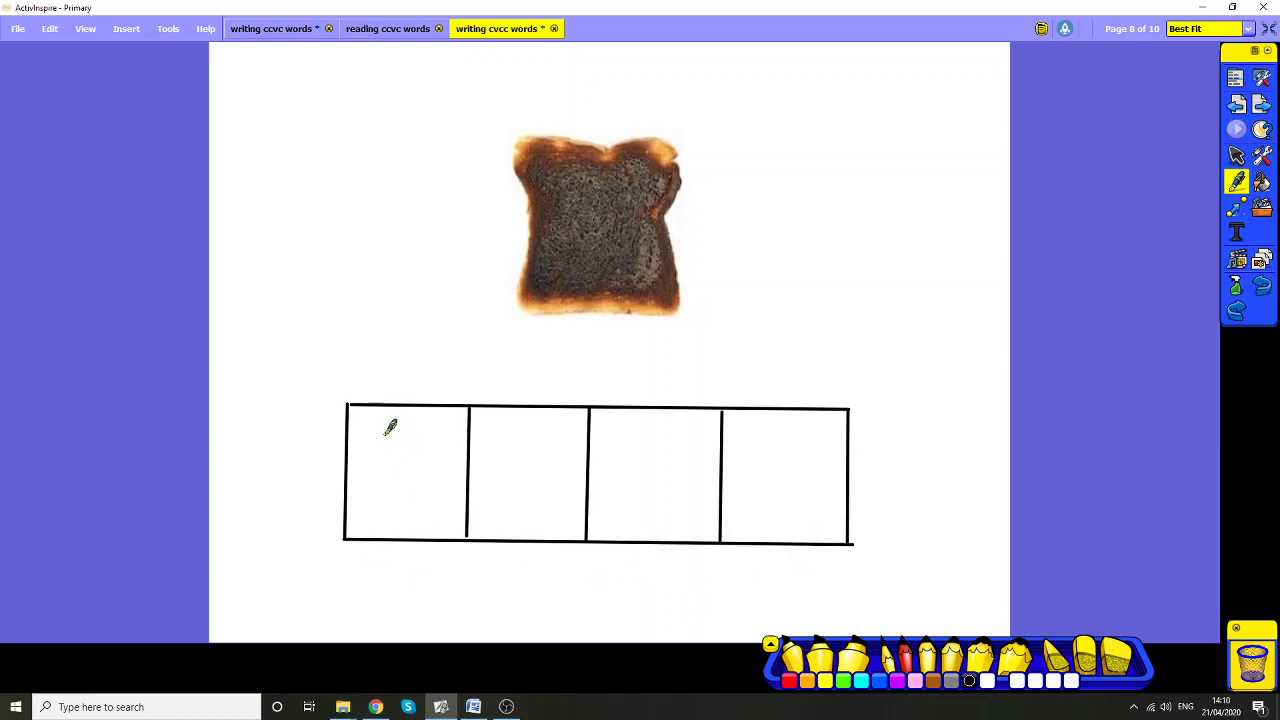
mouse_move(390, 430)
mouse_down()
mouse_move(380, 524)
mouse_move(395, 519)
mouse_move(395, 489)
mouse_up()
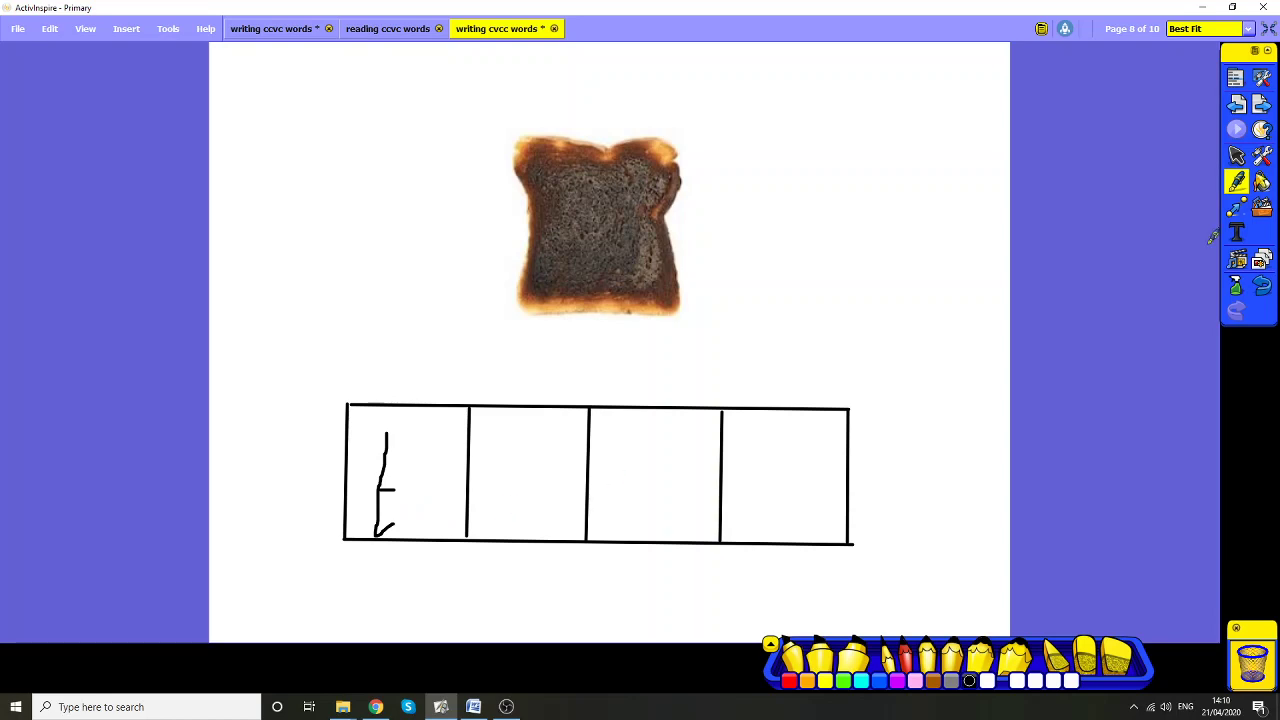
Page back to the sound cards, then forward again to the toast page.
click(1236, 106)
click(1236, 106)
click(1236, 106)
click(1236, 106)
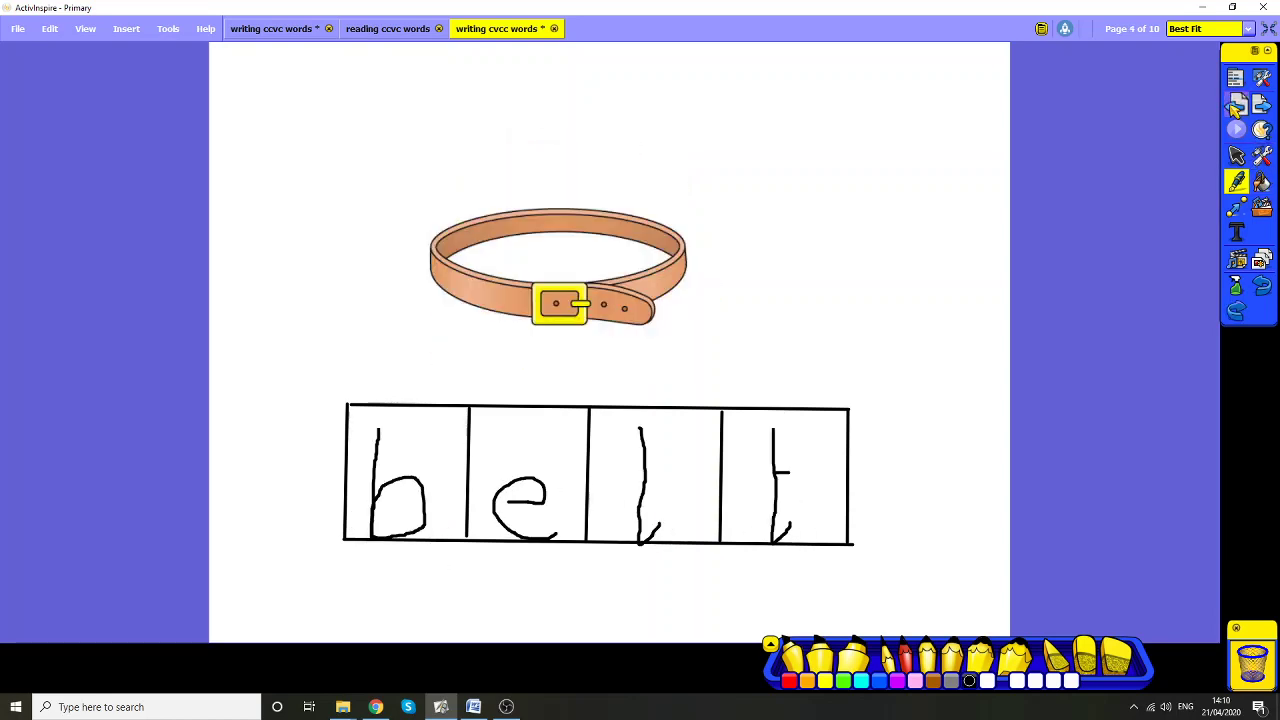
click(1236, 106)
click(1236, 106)
click(1236, 106)
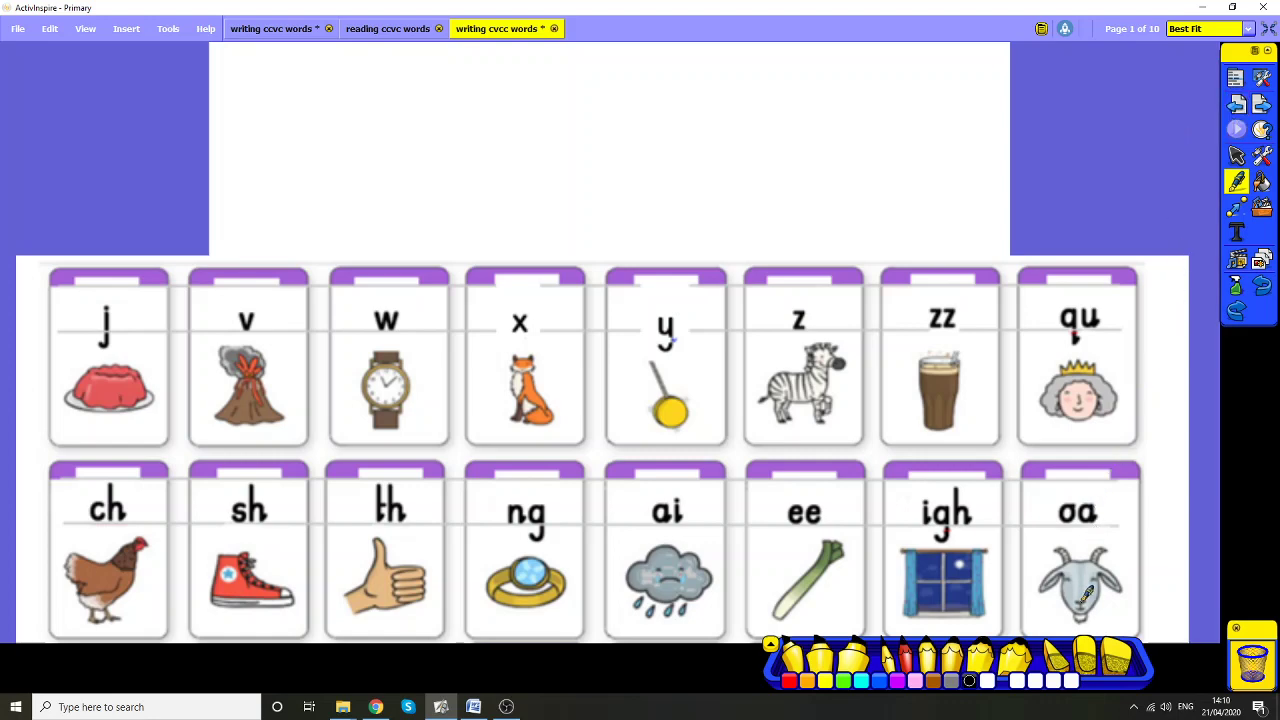
click(1262, 104)
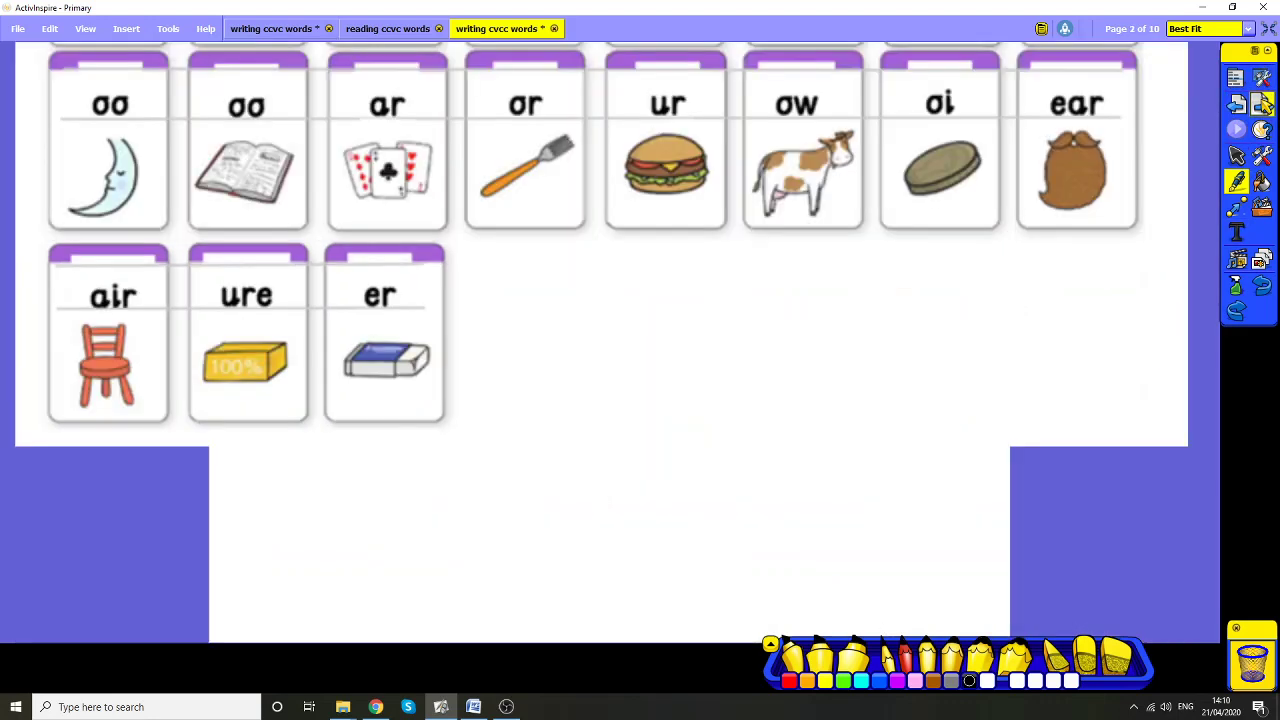
click(1262, 104)
click(1262, 104)
click(1262, 104)
click(1262, 104)
click(1262, 104)
click(1262, 104)
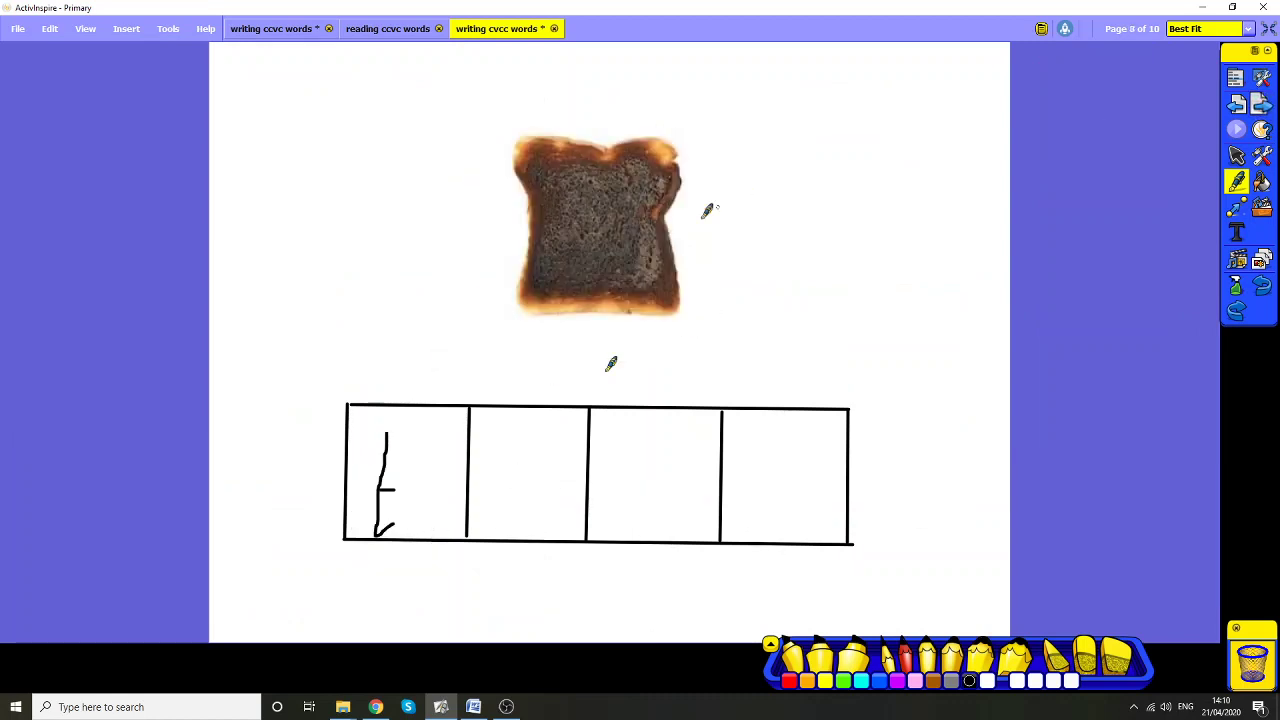
Handwrite oa, s and t in the remaining toast boxes and underline the oa digraph.
mouse_move(505, 484)
mouse_down()
mouse_move(482, 494)
mouse_move(480, 527)
mouse_move(505, 535)
mouse_move(517, 497)
mouse_move(505, 489)
mouse_move(545, 490)
mouse_move(546, 528)
mouse_move(568, 506)
mouse_move(561, 495)
mouse_move(560, 540)
mouse_up()
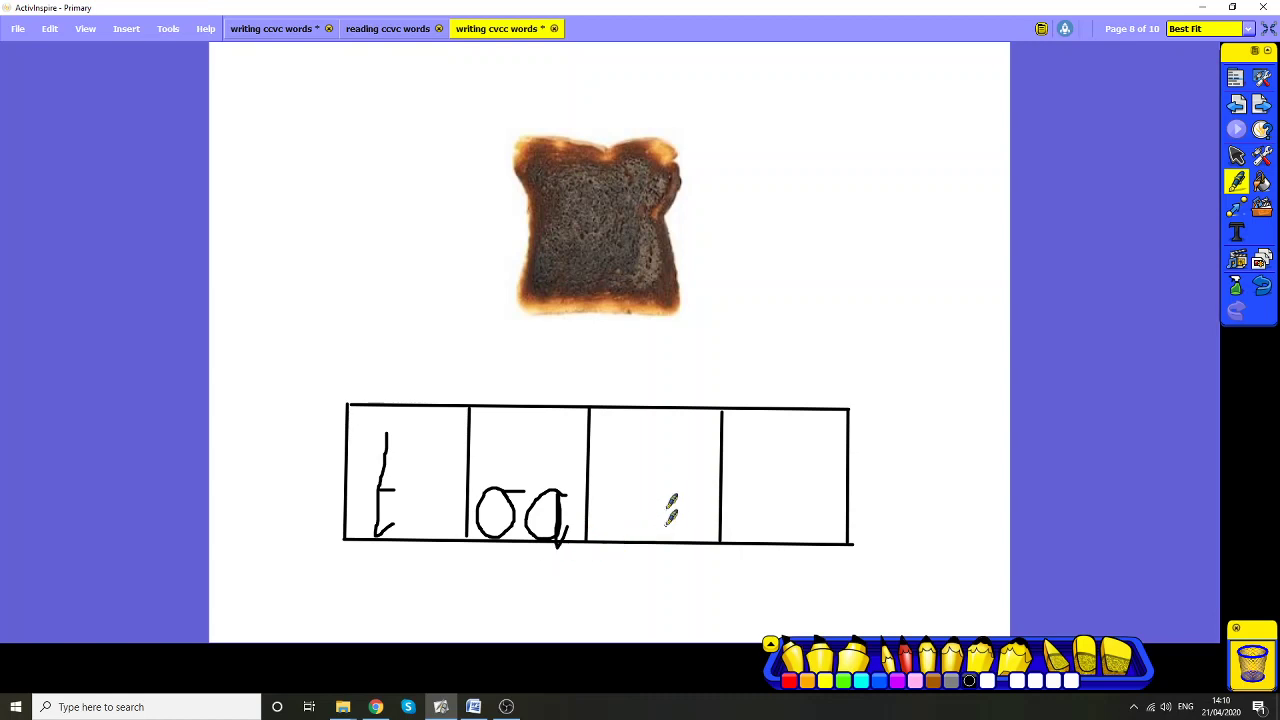
mouse_move(673, 495)
mouse_down()
mouse_move(636, 482)
mouse_move(632, 510)
mouse_move(686, 515)
mouse_move(672, 536)
mouse_move(623, 541)
mouse_up()
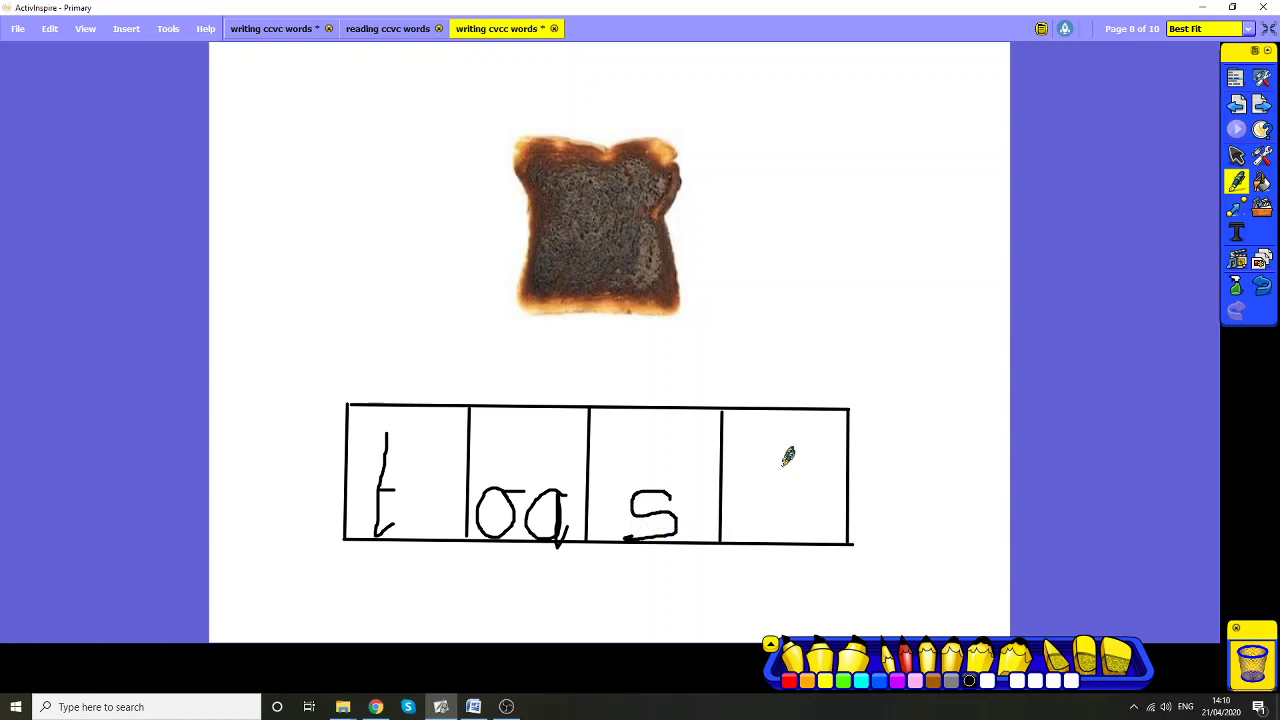
mouse_move(776, 437)
mouse_down()
mouse_move(783, 527)
mouse_move(804, 513)
mouse_move(806, 484)
mouse_up()
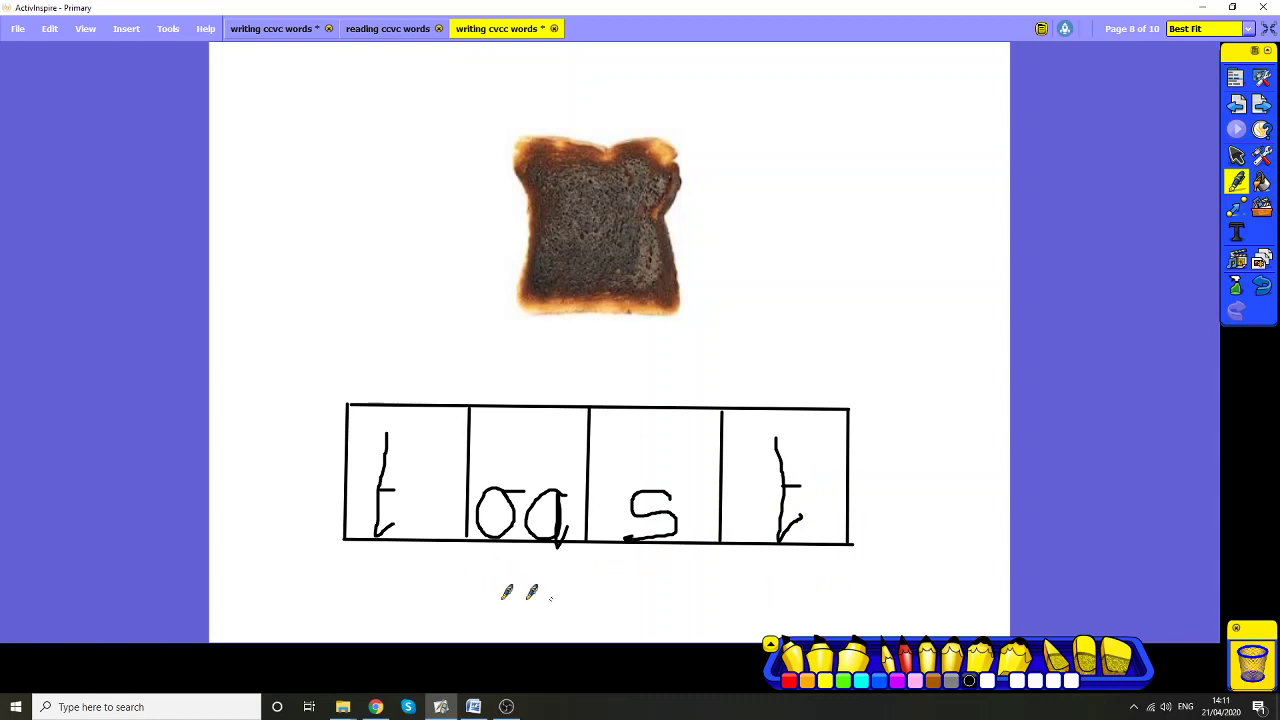
drag(489, 576, 563, 574)
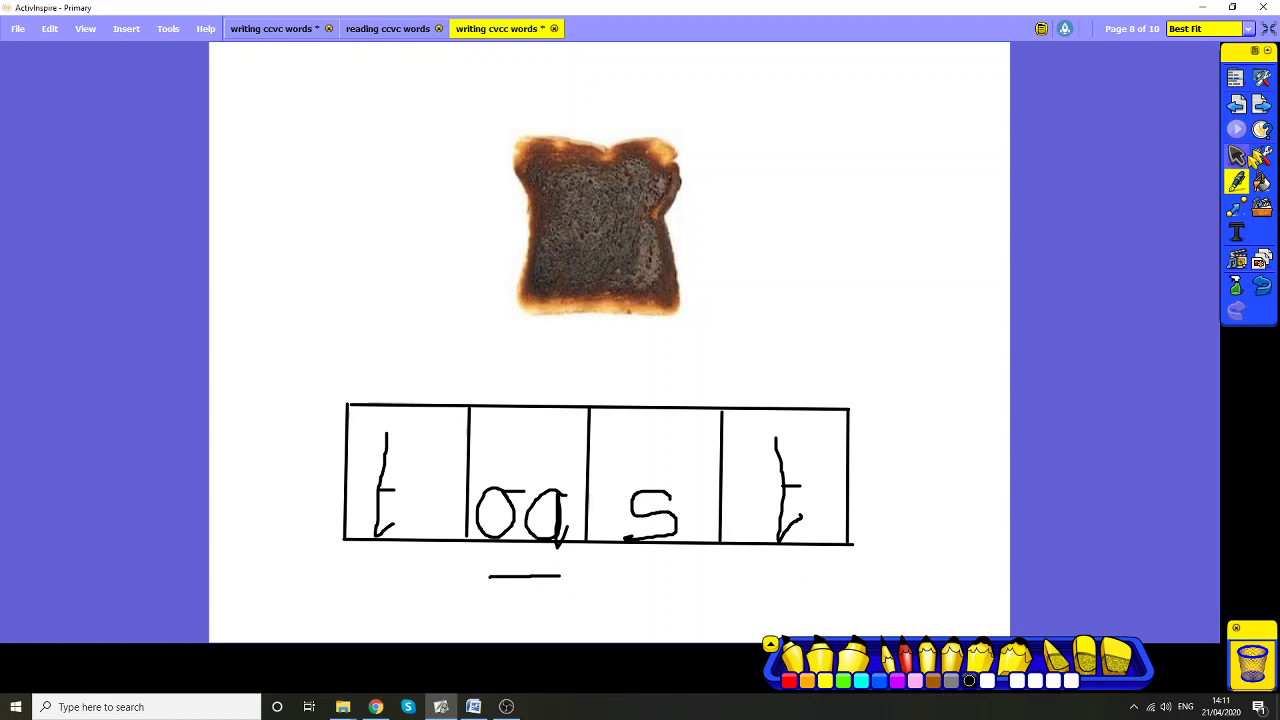
click(1261, 104)
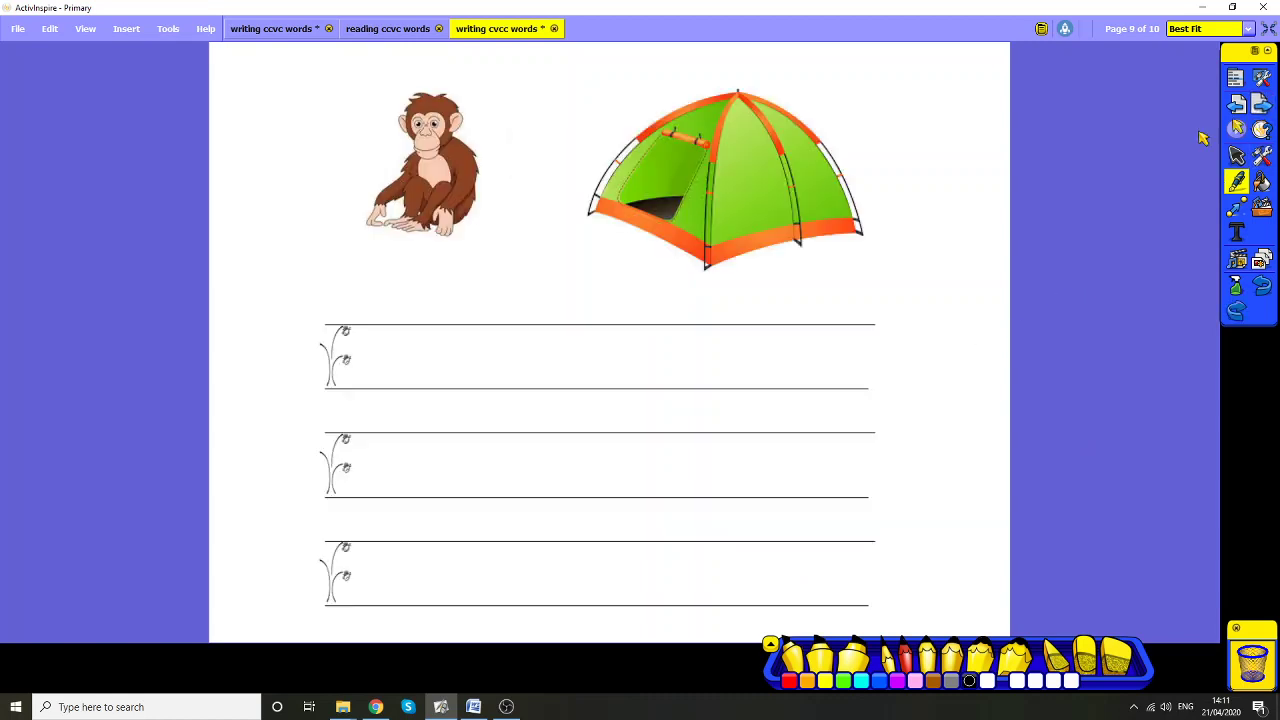